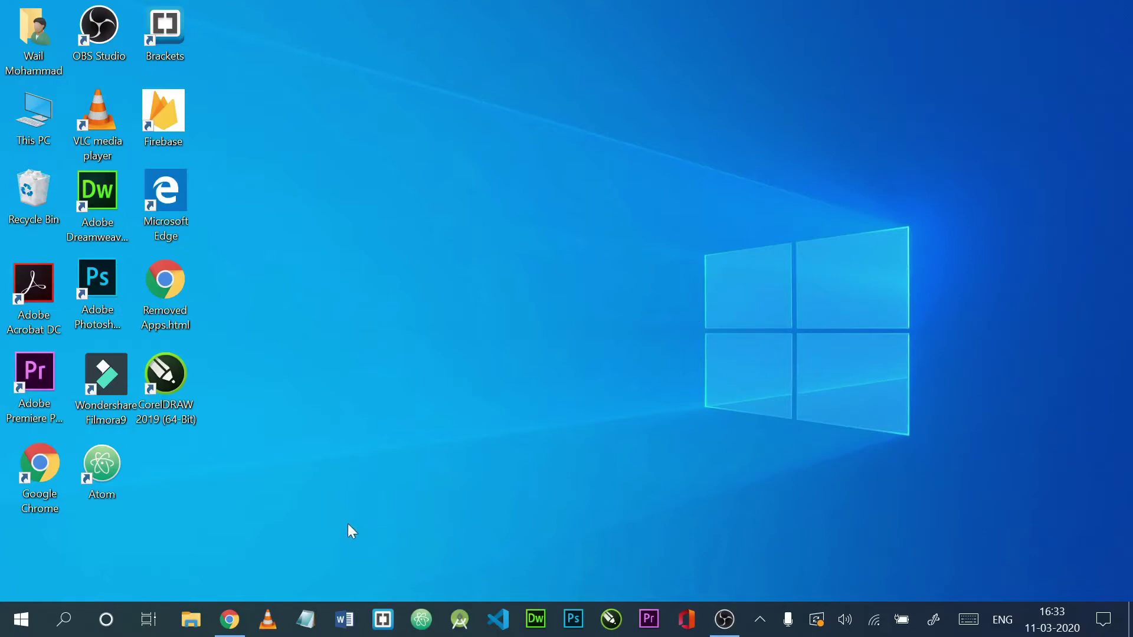
Step: Switch to Chrome and open the WordPress dashboard of the CartisFull site
left_click(235, 630)
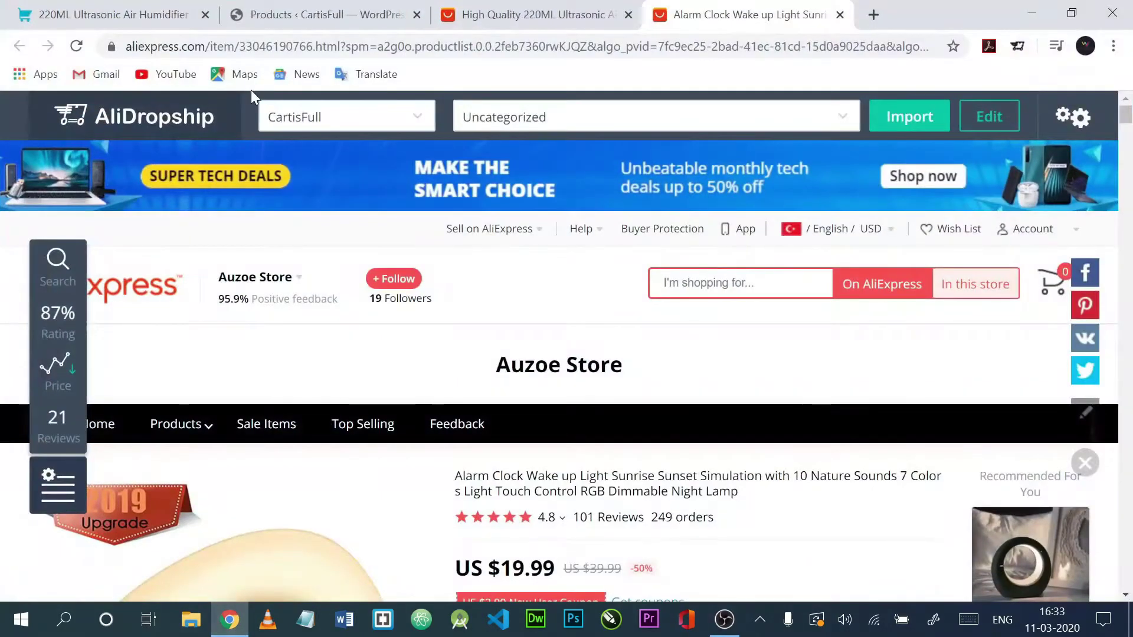
left_click(299, 14)
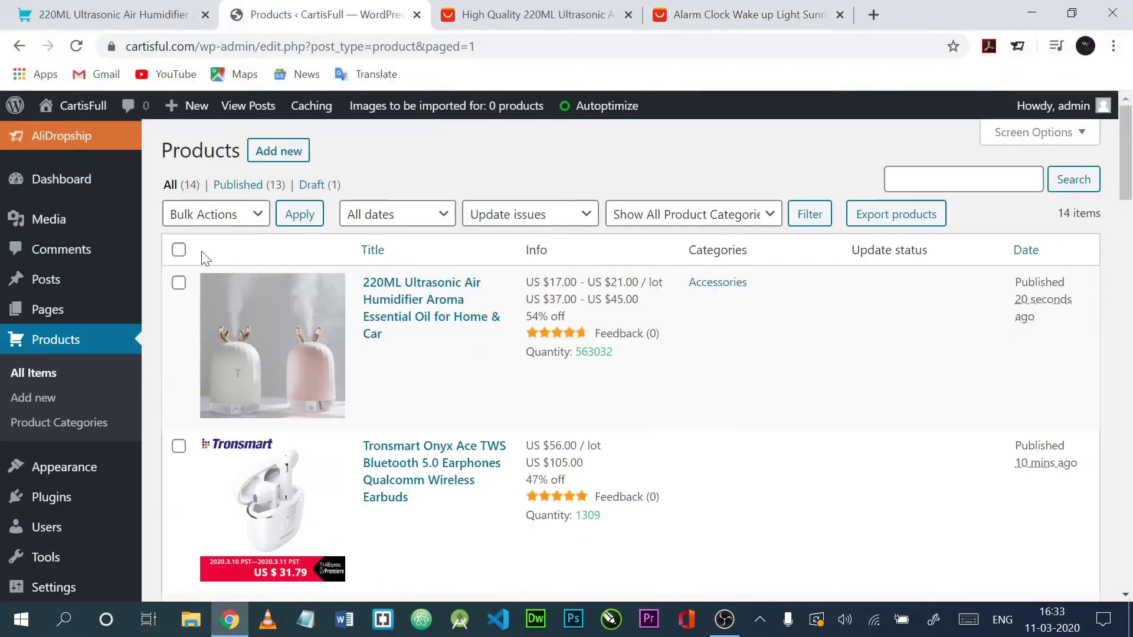
mouse_move(45, 186)
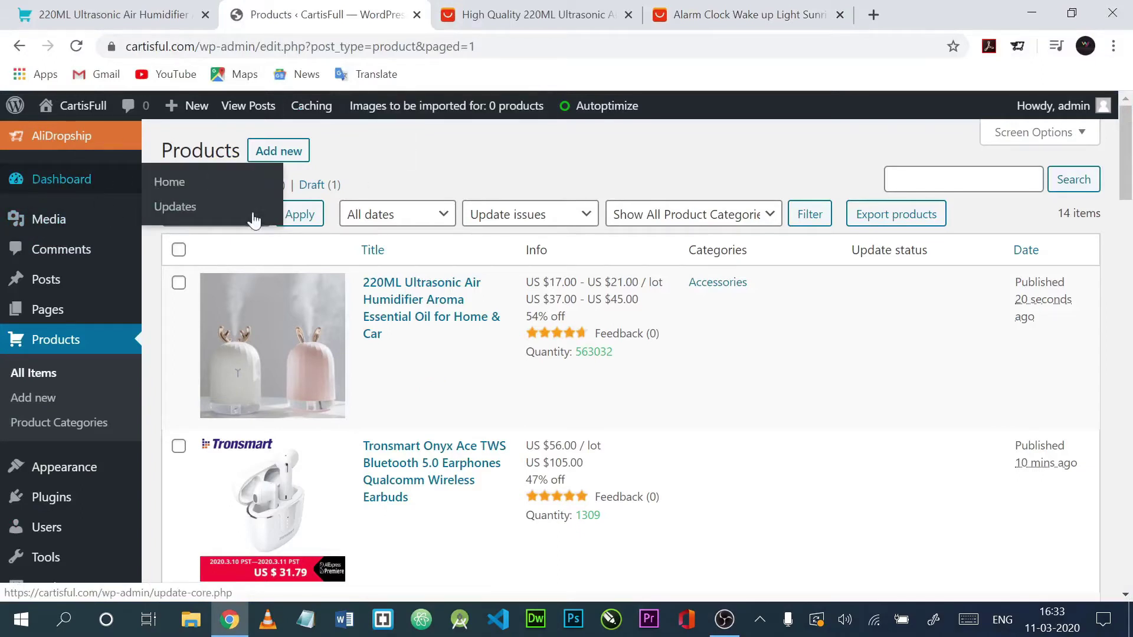
left_click(65, 180)
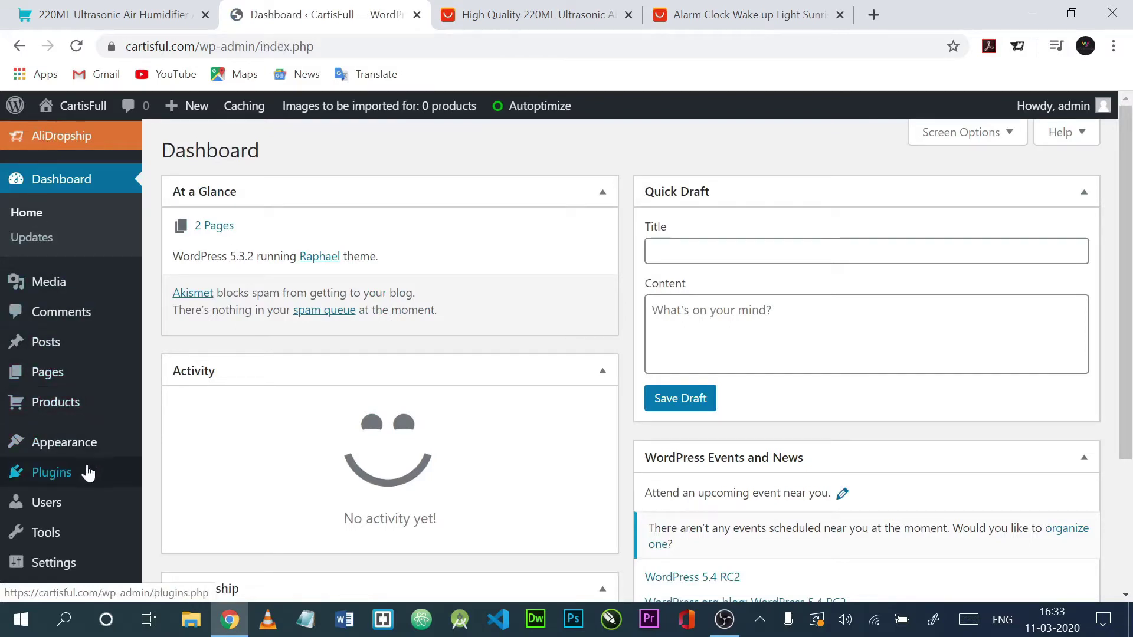
Step: Open the plugin upload form for installing a plugin in .zip format and examine its instructions
left_click(77, 475)
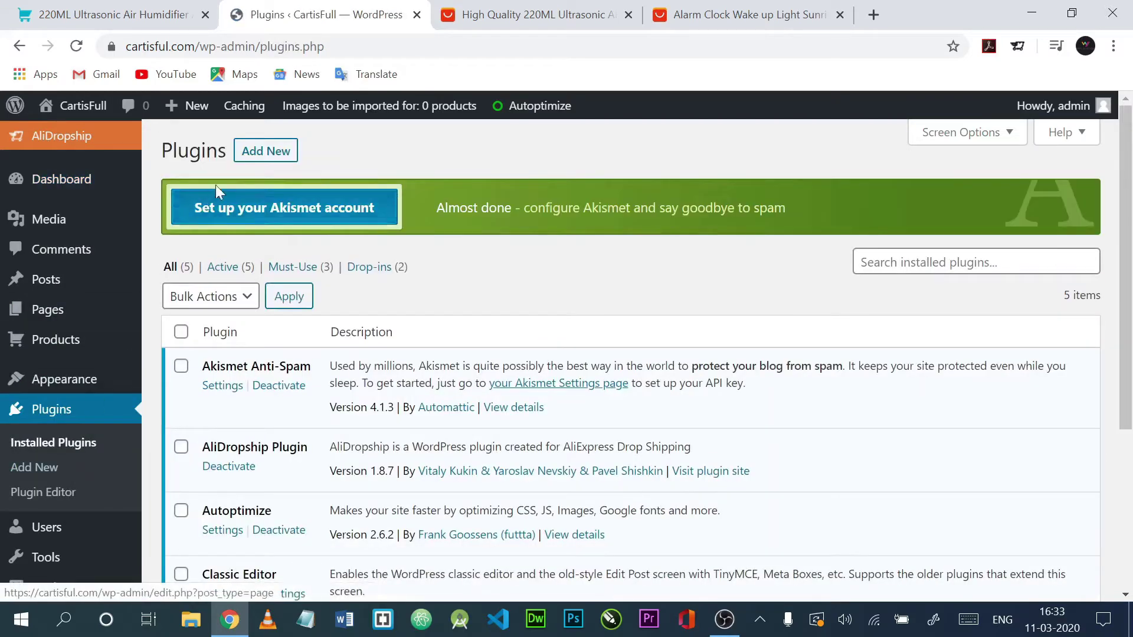
left_click(262, 152)
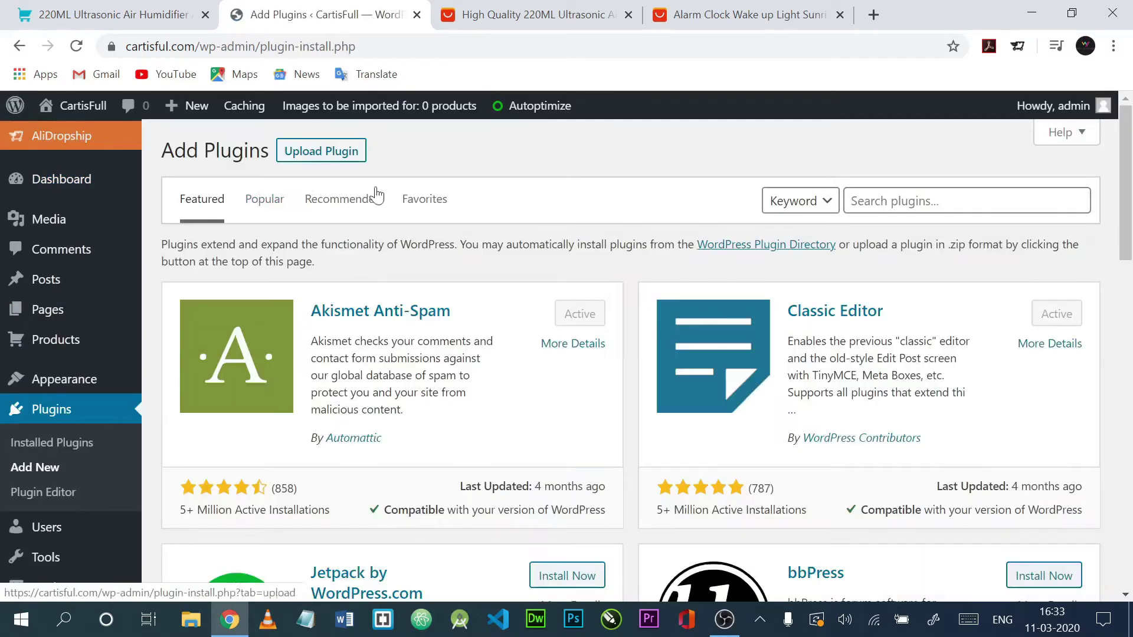
left_click(328, 154)
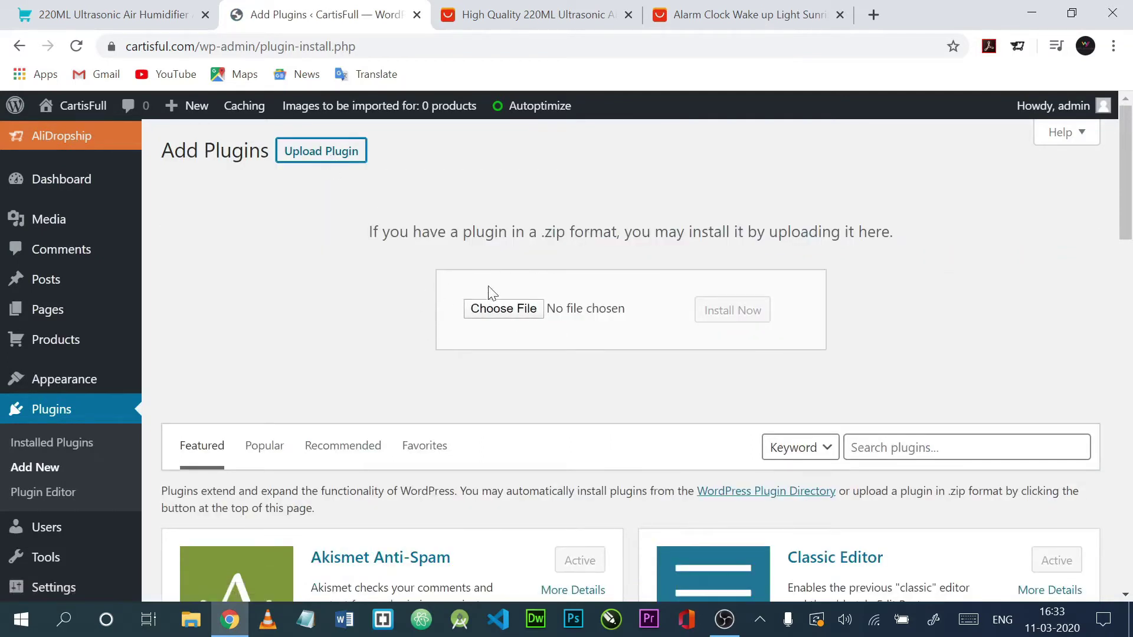
left_click_drag(540, 231, 602, 231)
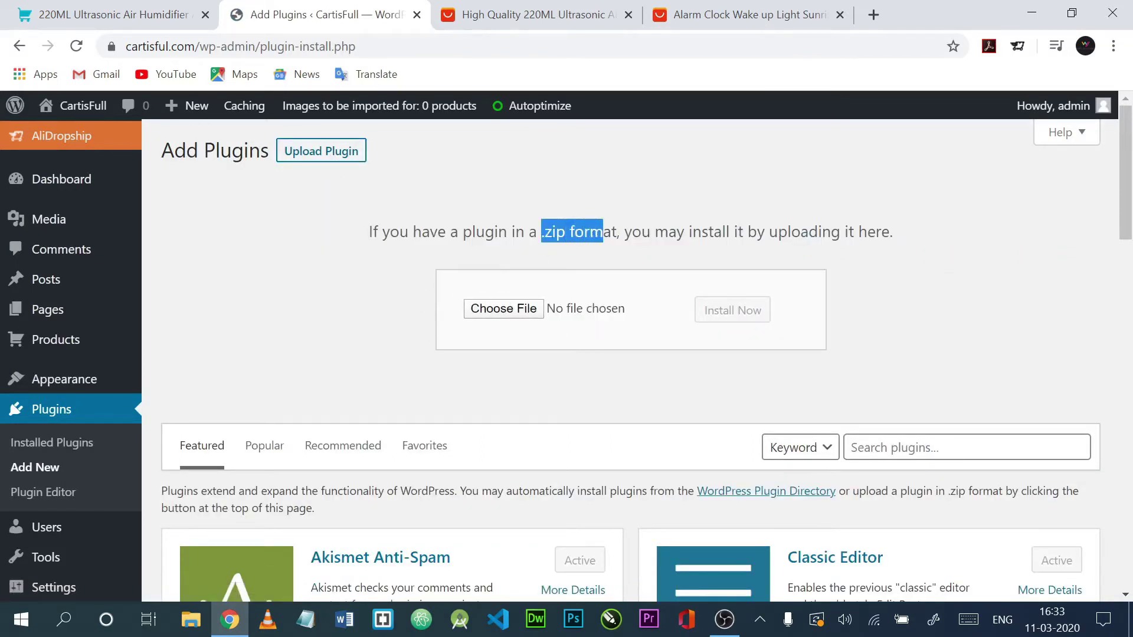
left_click(626, 275)
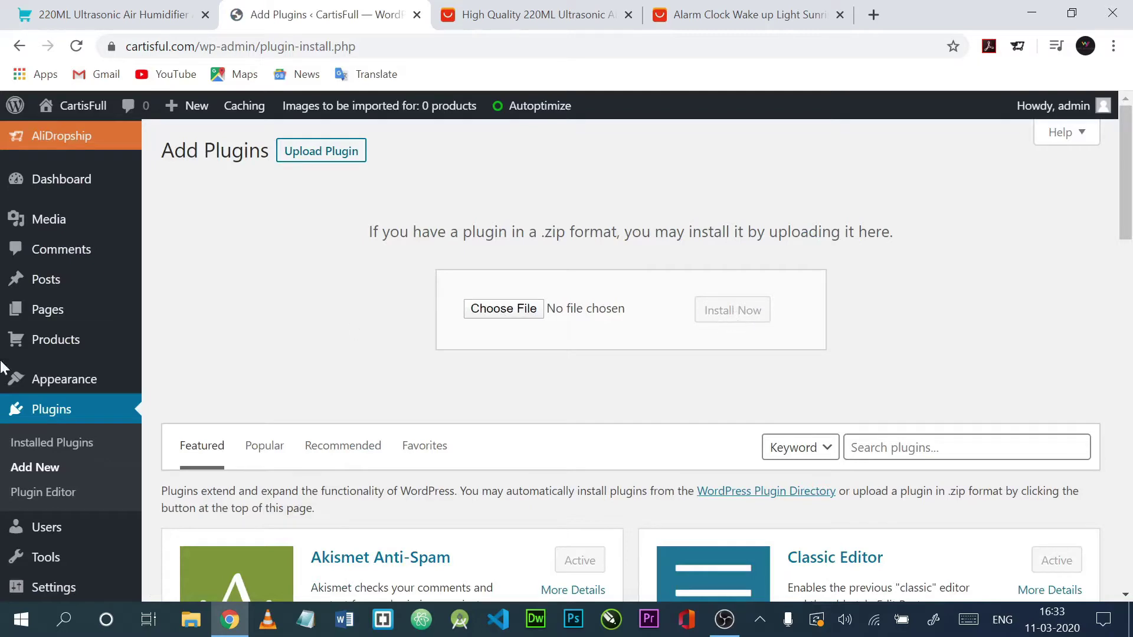
Step: Return to the installed plugins list and look through the AliDropship admin menu before restoring the main one
left_click(51, 449)
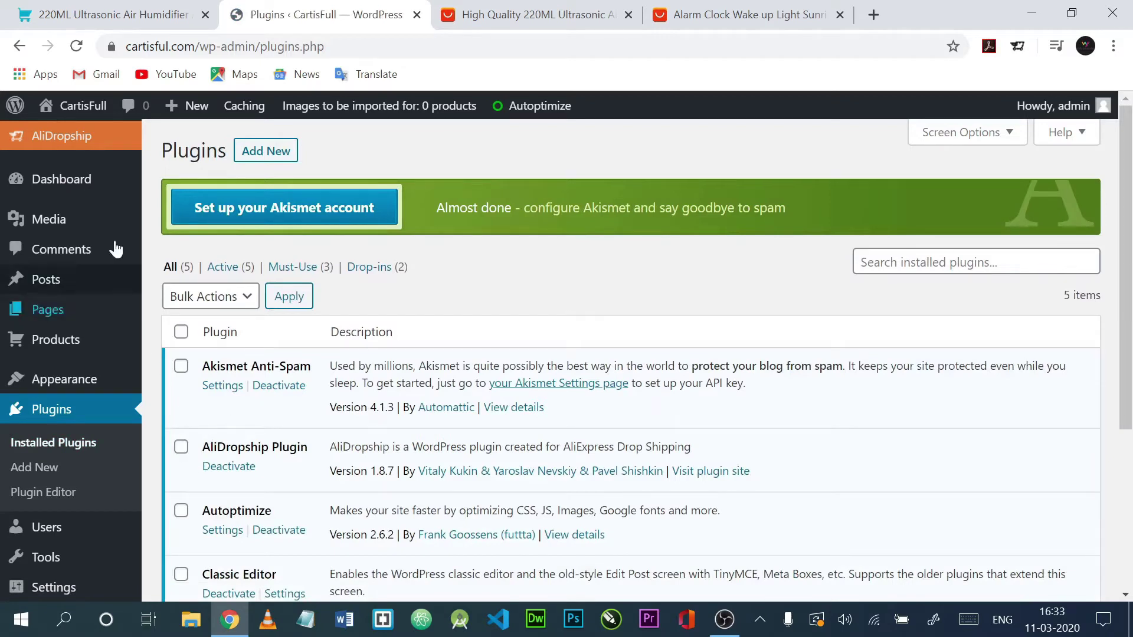
left_click(26, 137)
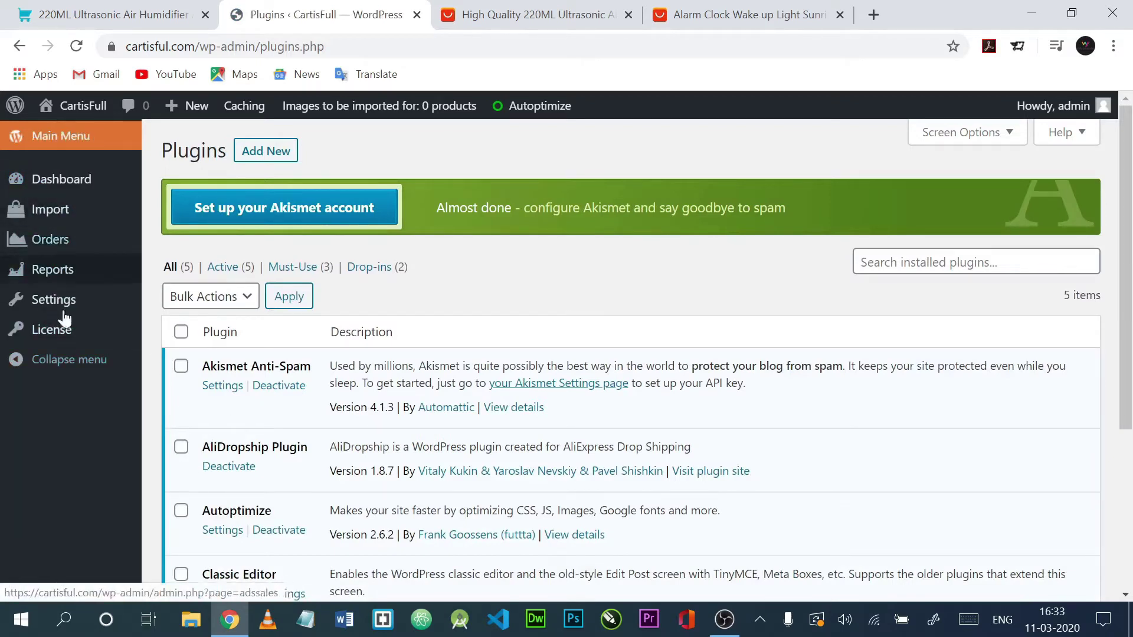
left_click(59, 137)
mouse_move(66, 178)
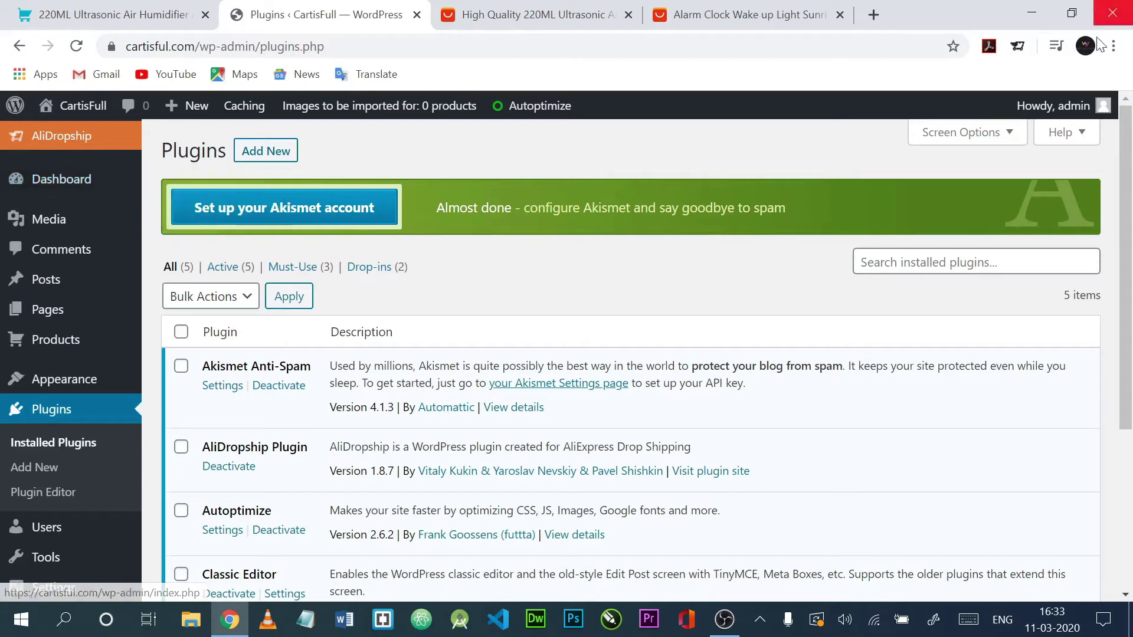
Step: Check the store address connected in the AliDropship Chrome extension
left_click(1021, 50)
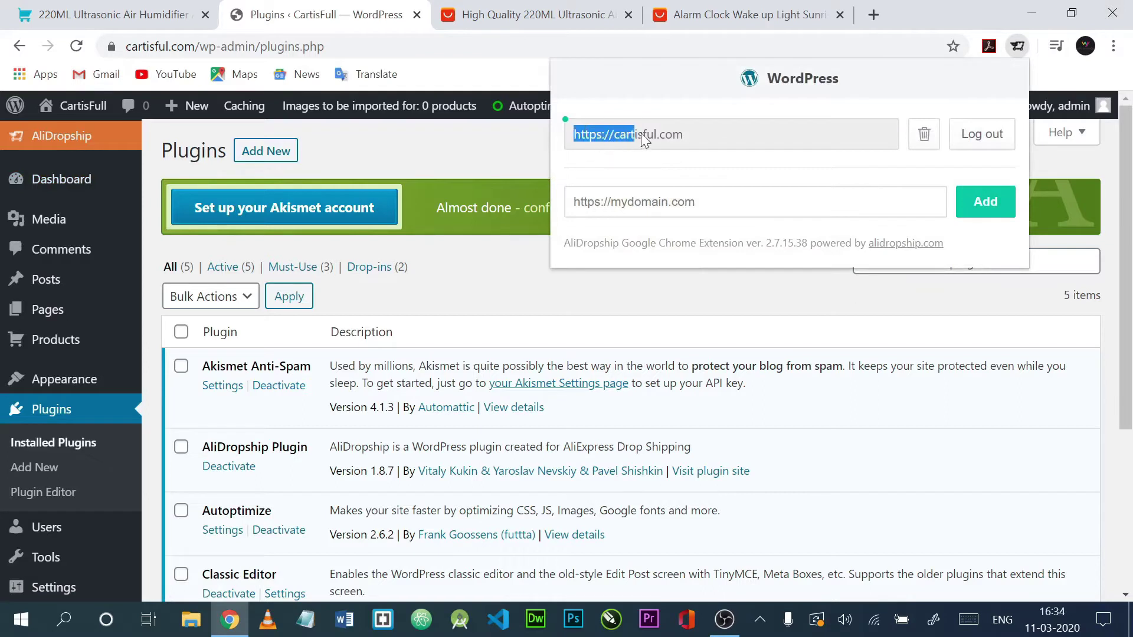
mouse_move(686, 135)
left_mouse_down()
mouse_move(567, 145)
mouse_move(684, 134)
left_mouse_up()
left_click_drag(572, 146, 694, 136)
left_click(694, 136)
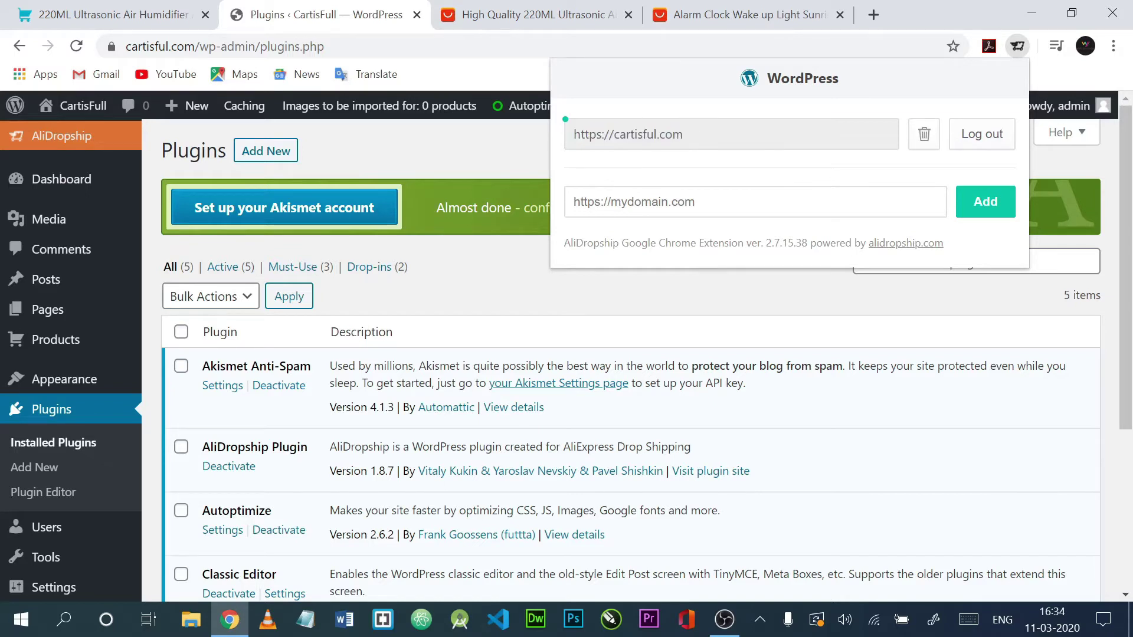
Step: Search the web for "alidropship chrome extension", view its Chrome Web Store page and close that tab
left_click(874, 15)
type("ali")
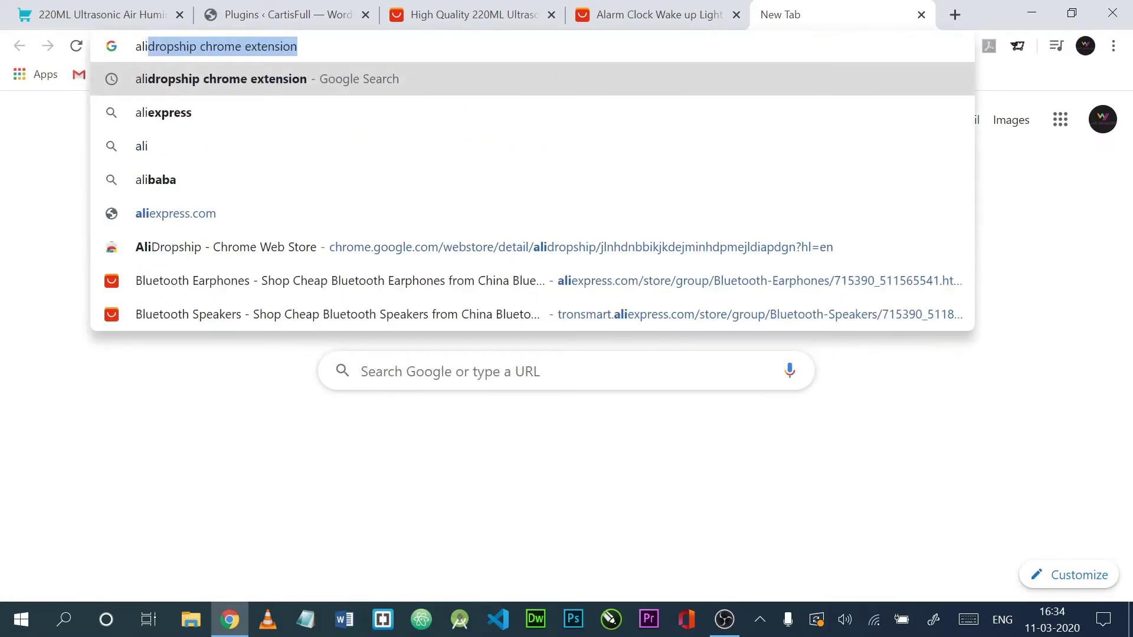
key("Return")
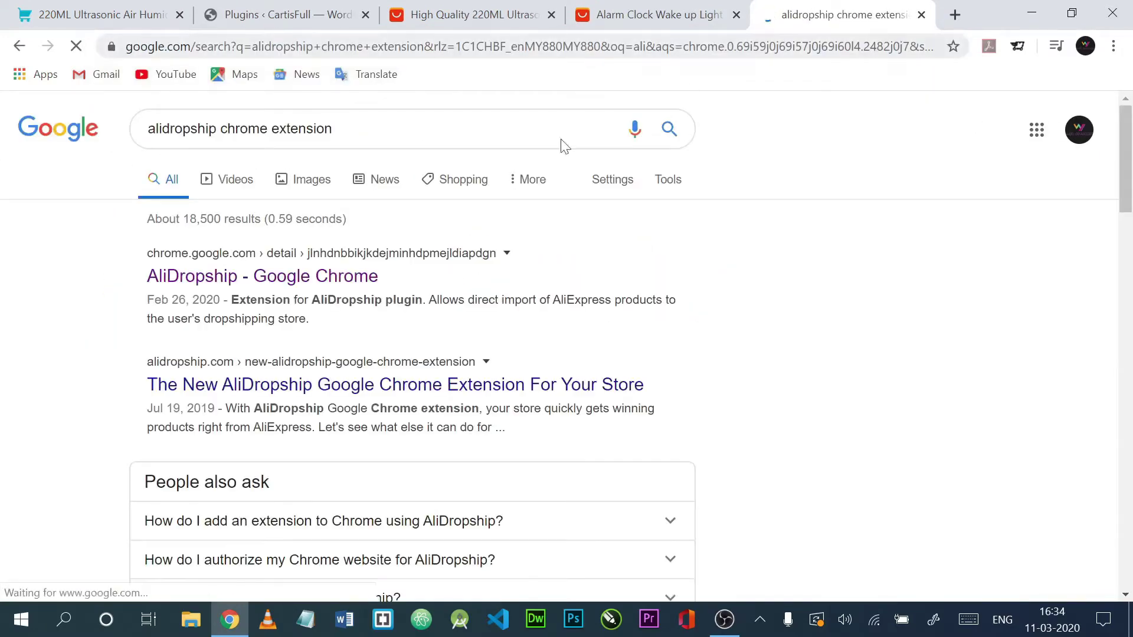
left_click(240, 282)
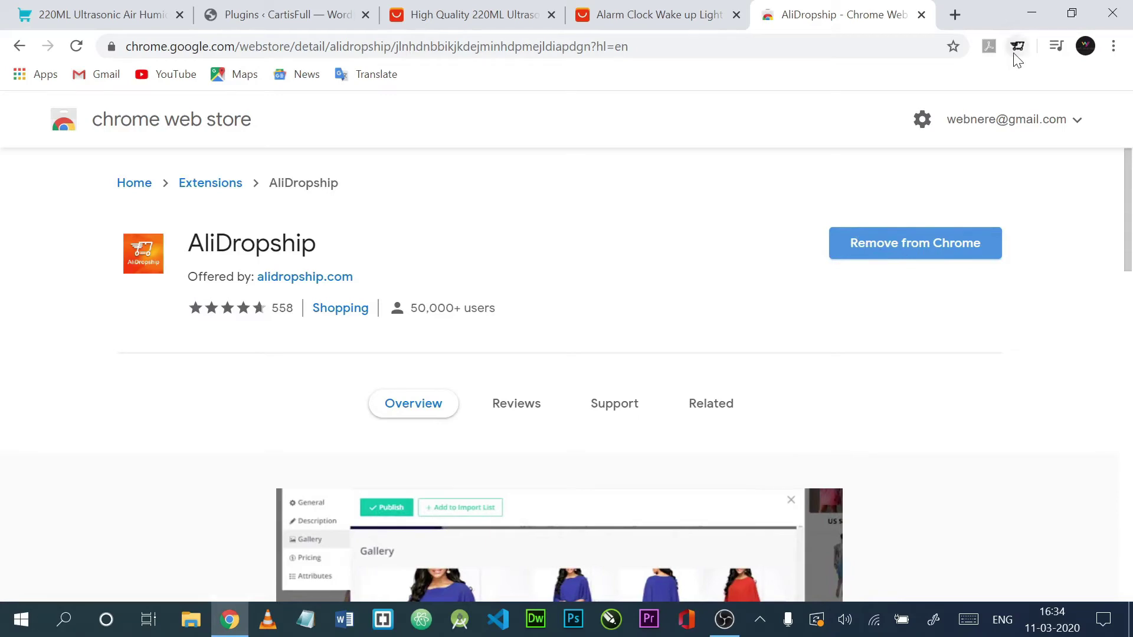
left_click(921, 15)
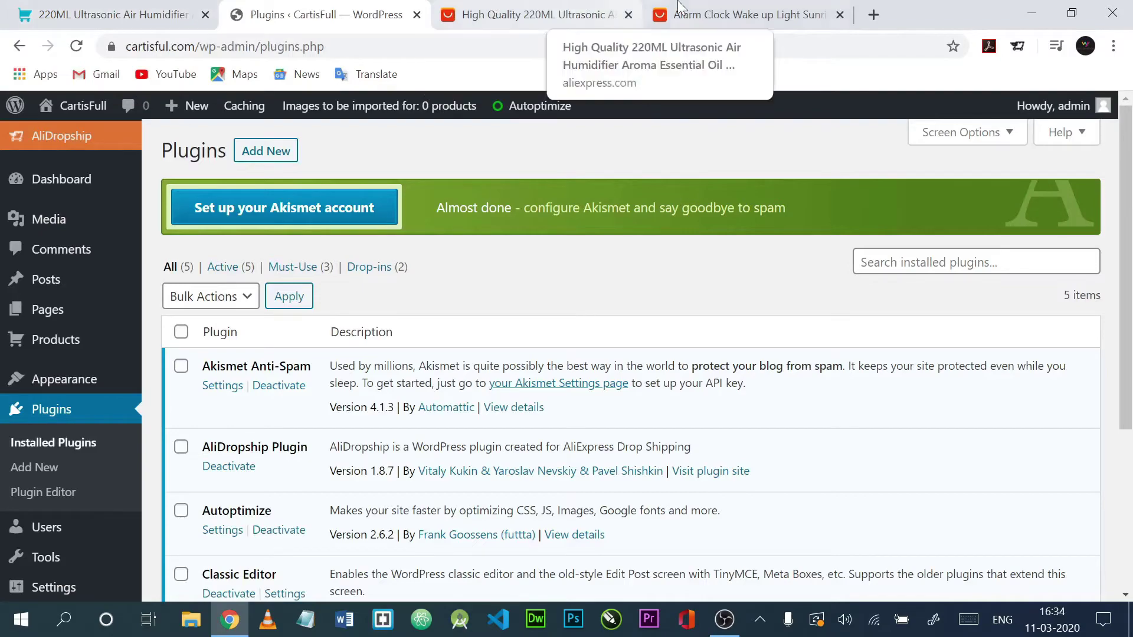
Step: Look over the Alarm Clock Wake up Light product page on AliExpress and open the product in the AliDropship editor
left_click(708, 15)
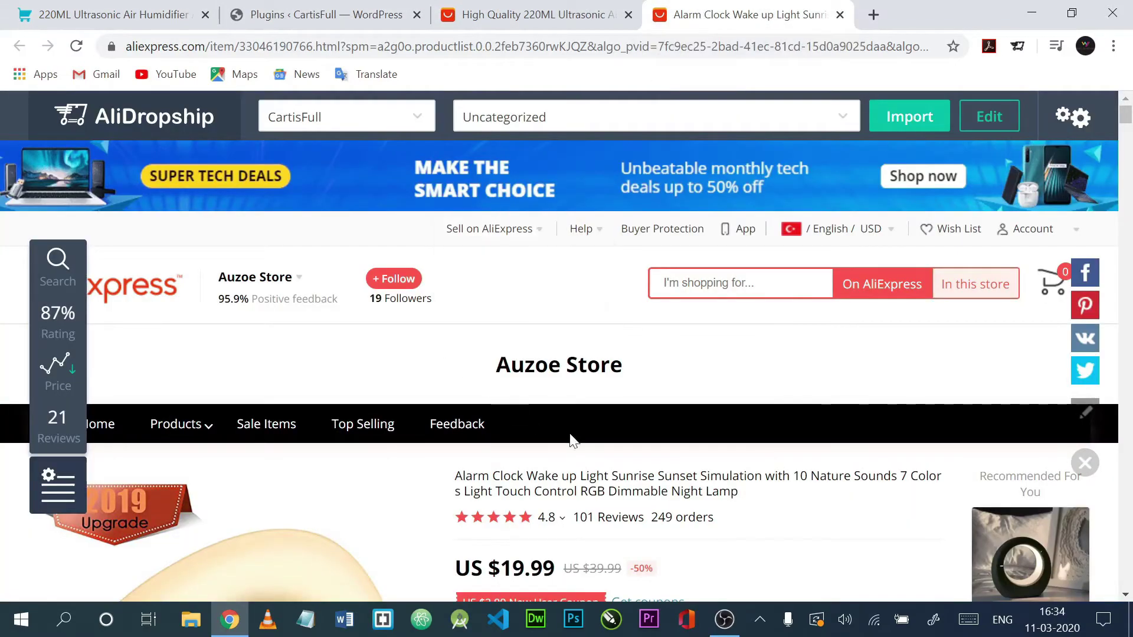
scroll(530, 448, "down", 7)
scroll(520, 406, "up", 7)
left_click(980, 116)
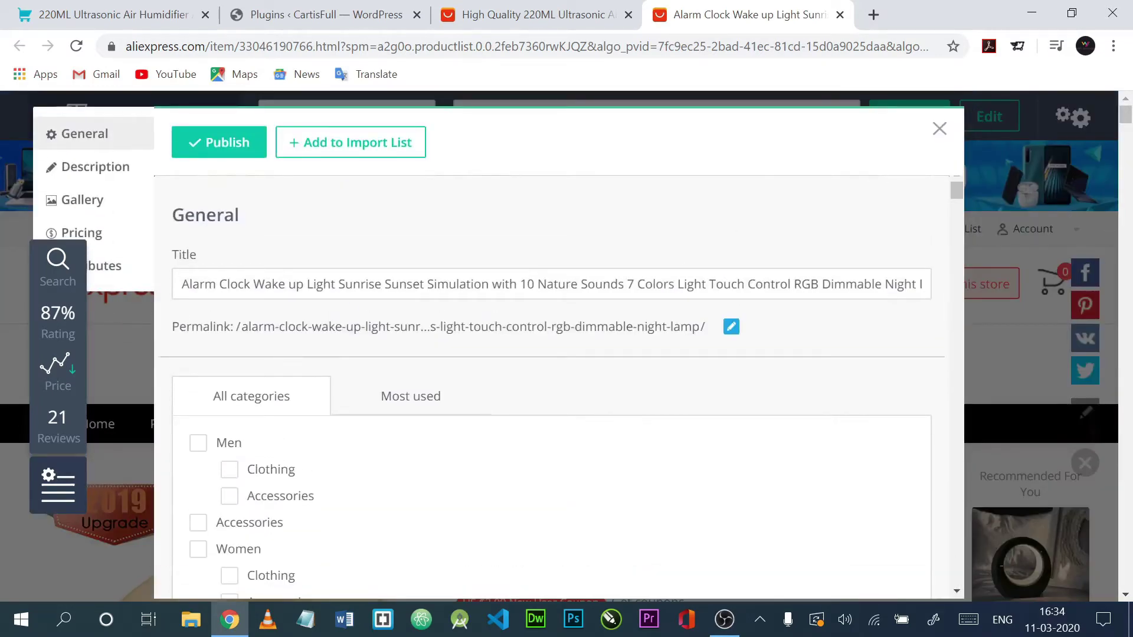
Step: Shorten the product title to "Alarm Clock Wake up"
left_click_drag(747, 285, 999, 276)
key("BackSpace")
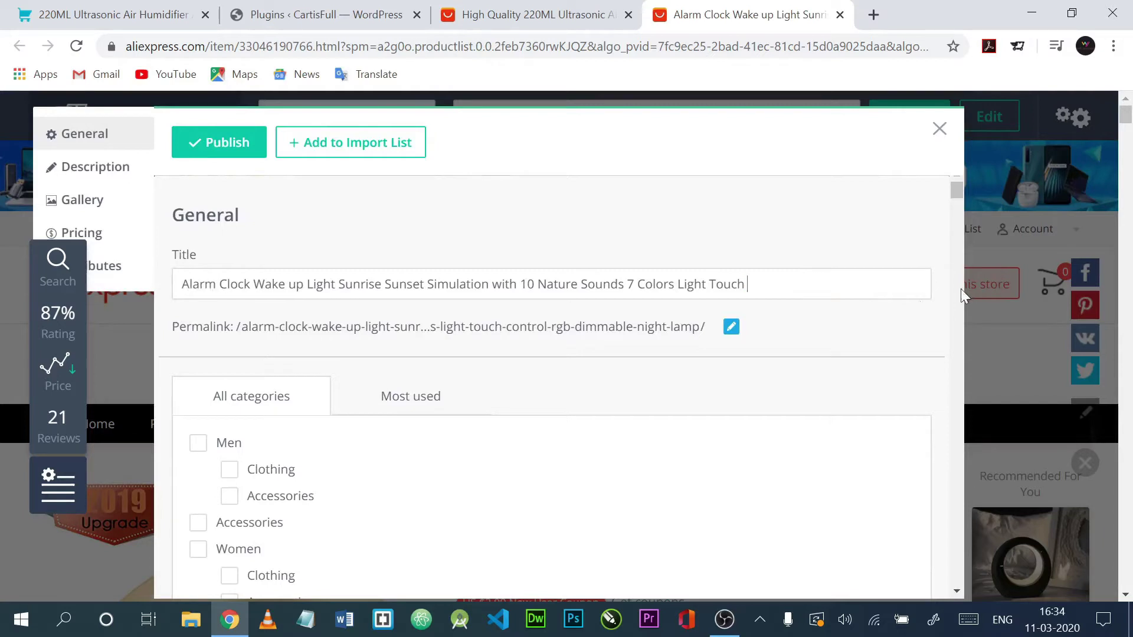
key("BackSpace")
key("BackSpace")
key("BackSpace")
key("BackSpace")
key("BackSpace")
key("BackSpace")
key("BackSpace")
key("BackSpace")
key("BackSpace")
key("BackSpace")
key("BackSpace")
key("BackSpace")
key("BackSpace")
key("BackSpace")
key("BackSpace")
key("BackSpace")
key("BackSpace")
key("BackSpace")
key("BackSpace")
key("BackSpace")
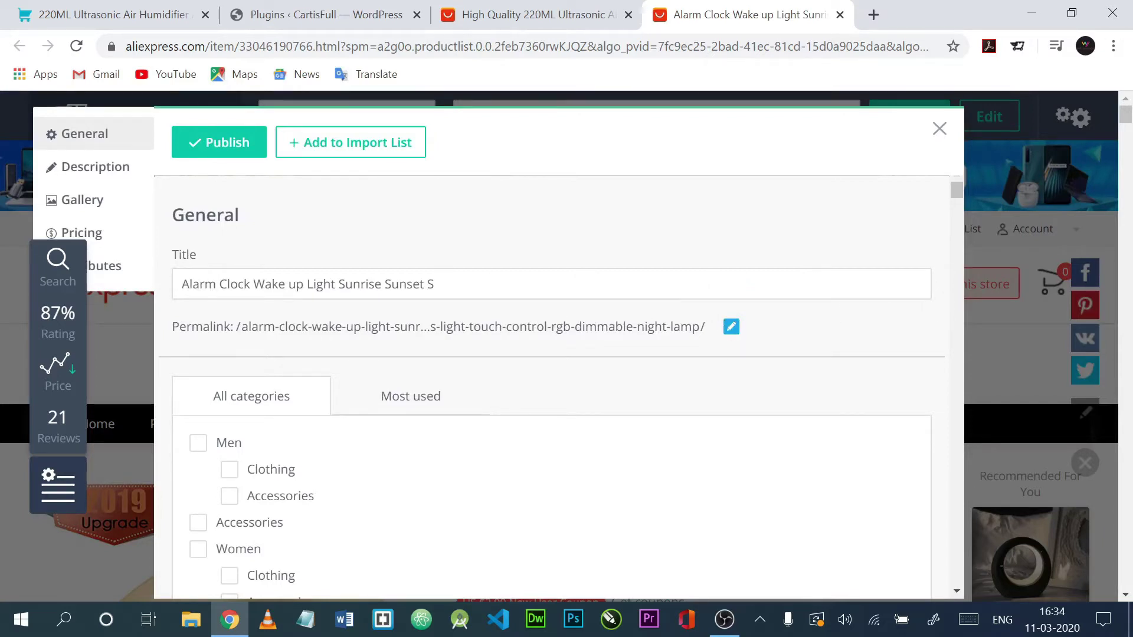
key("BackSpace")
key("BackSpace")
key("BackSpace")
key("BackSpace")
key("BackSpace")
key("BackSpace")
key("BackSpace")
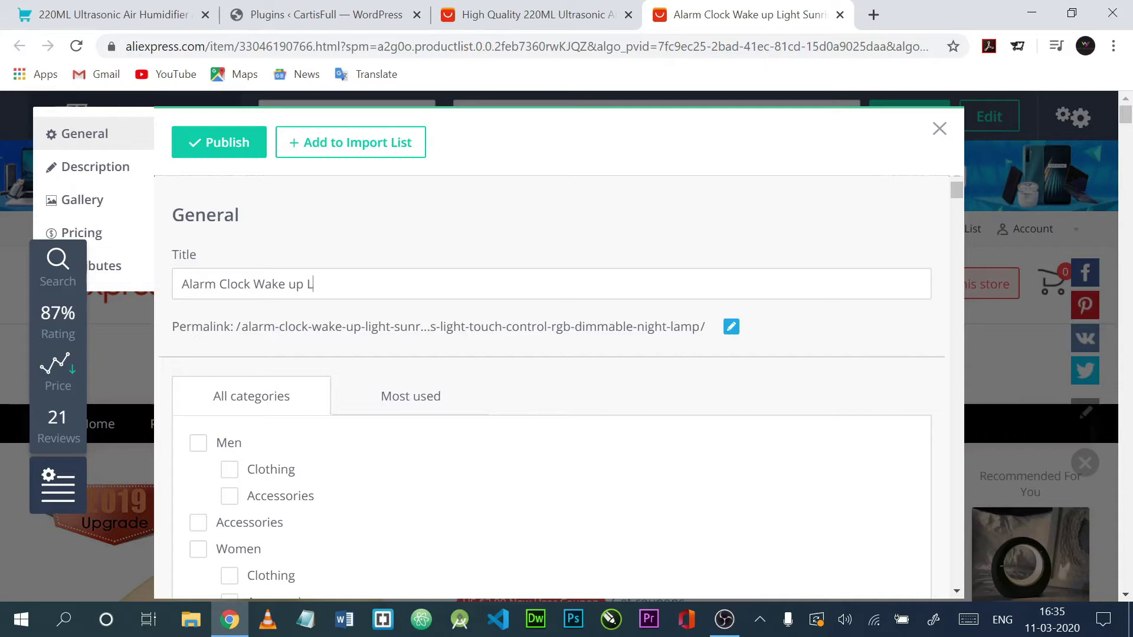
Step: Set the product's permalink to alarm-clock-wake-up and save it
left_click(731, 328)
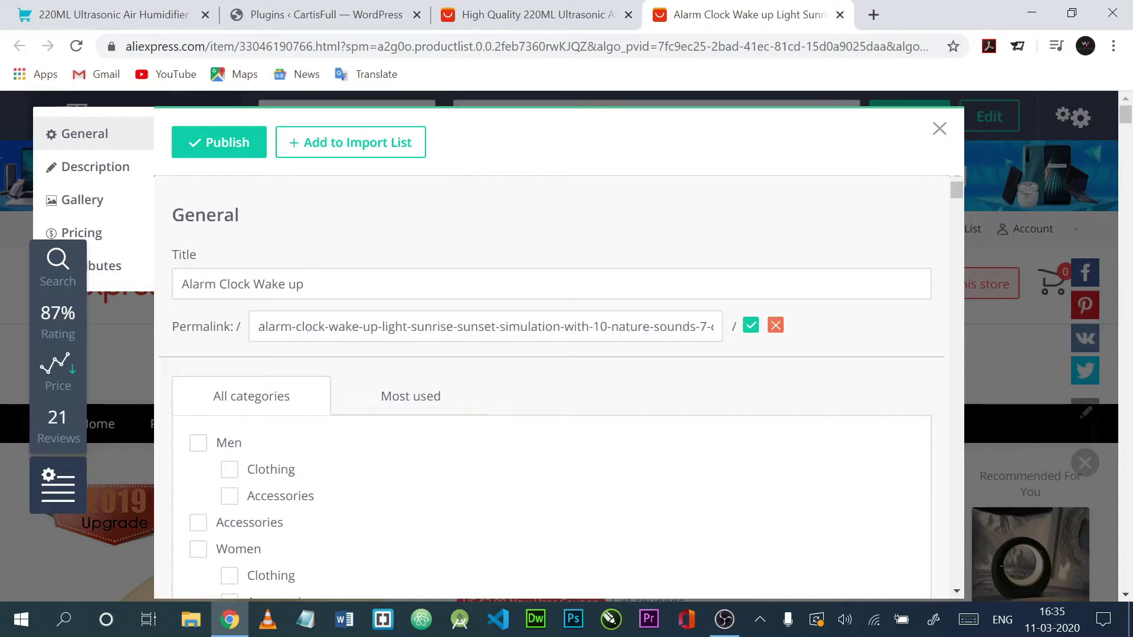
left_click_drag(378, 327, 810, 323)
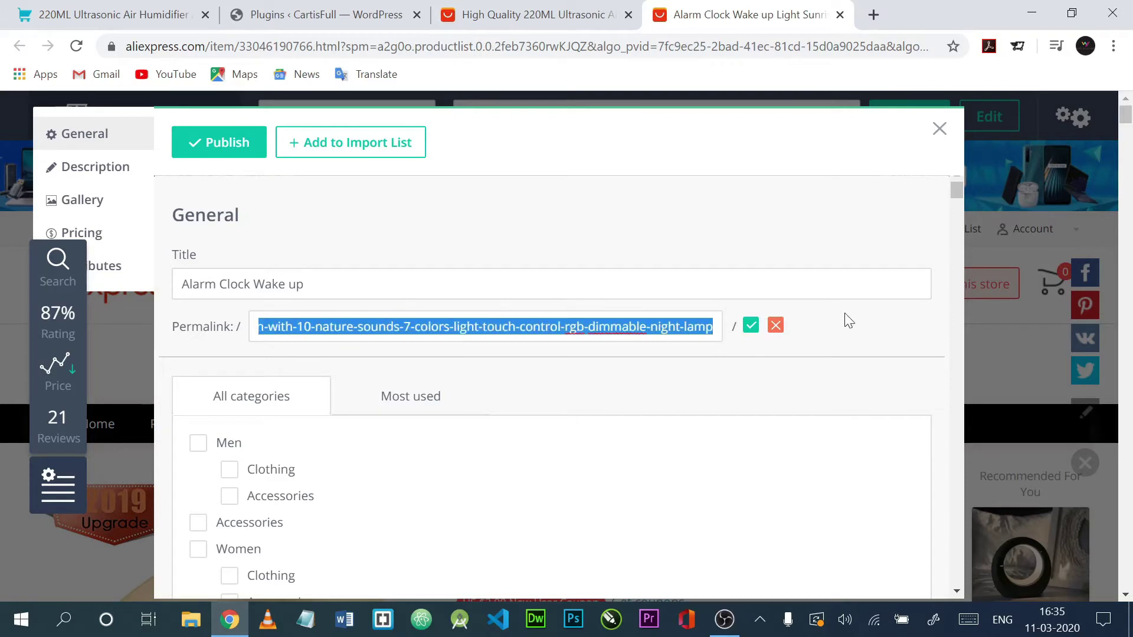
key("BackSpace")
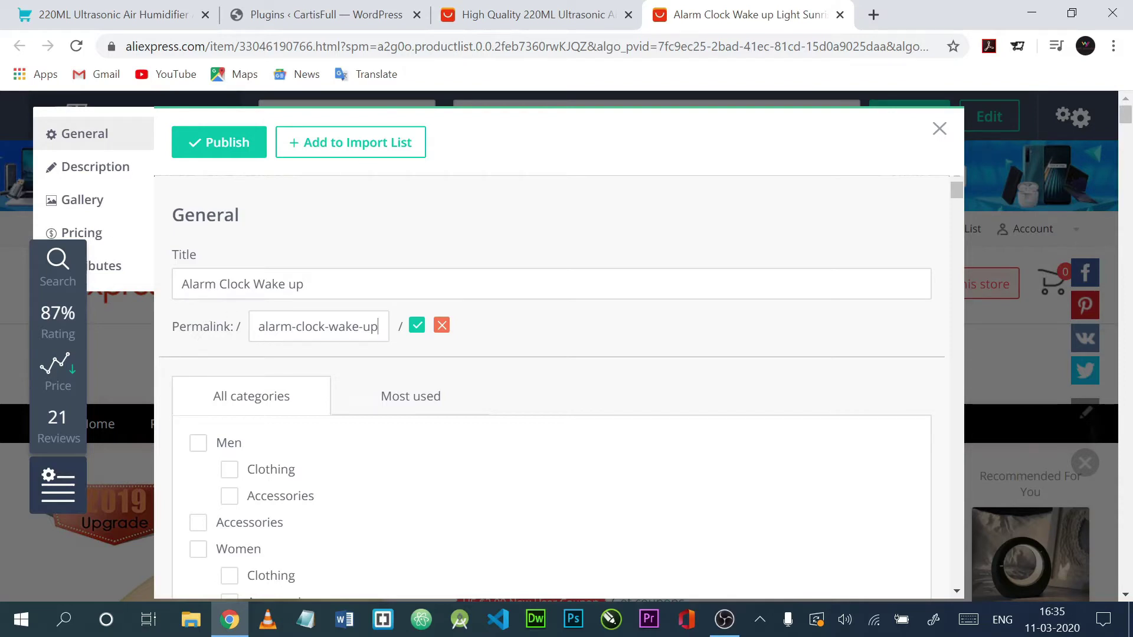
left_click_drag(181, 283, 304, 284)
left_click(304, 284)
left_click(415, 326)
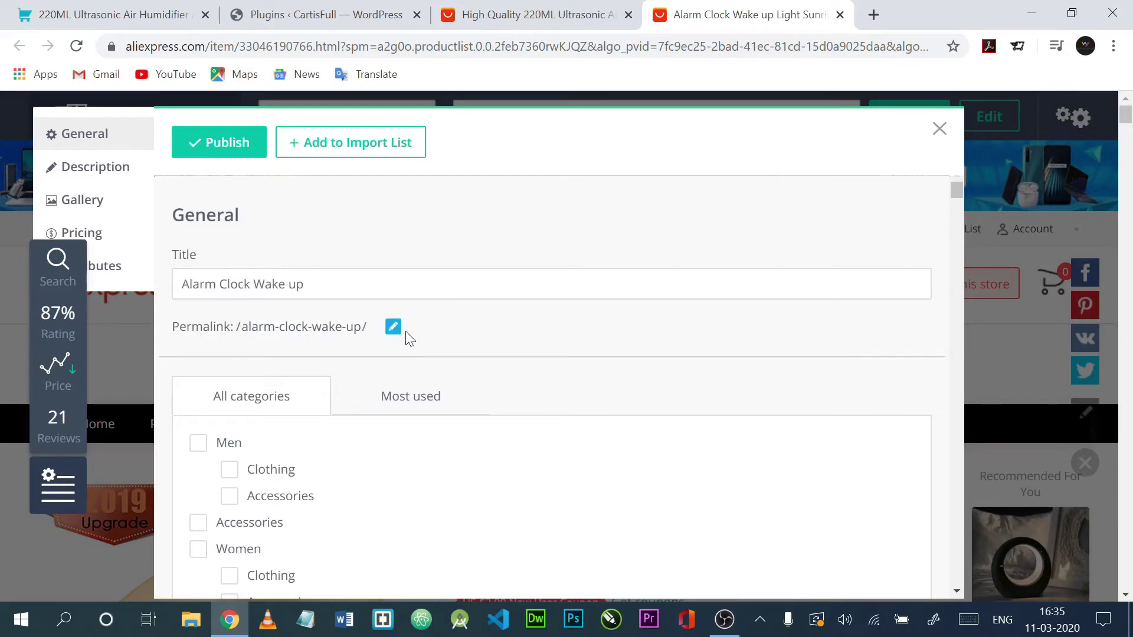
Step: Examine the Men, Accessories and Women category options available for the product
scroll(406, 334, "down", 7)
scroll(324, 307, "up", 3)
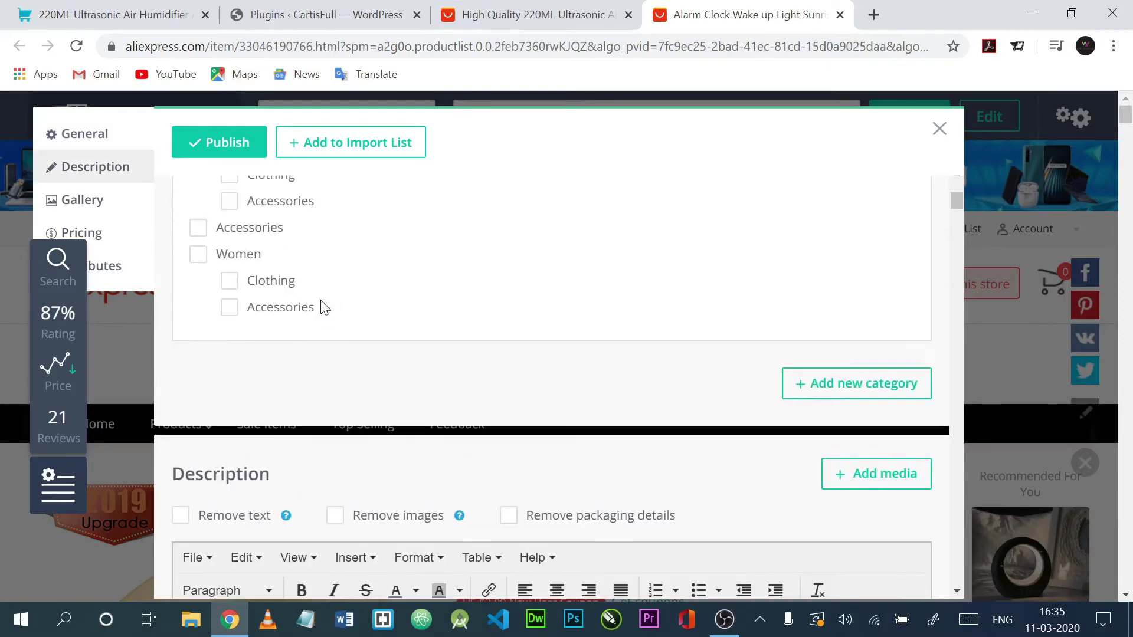
left_click(261, 315)
scroll(281, 321, "up", 3)
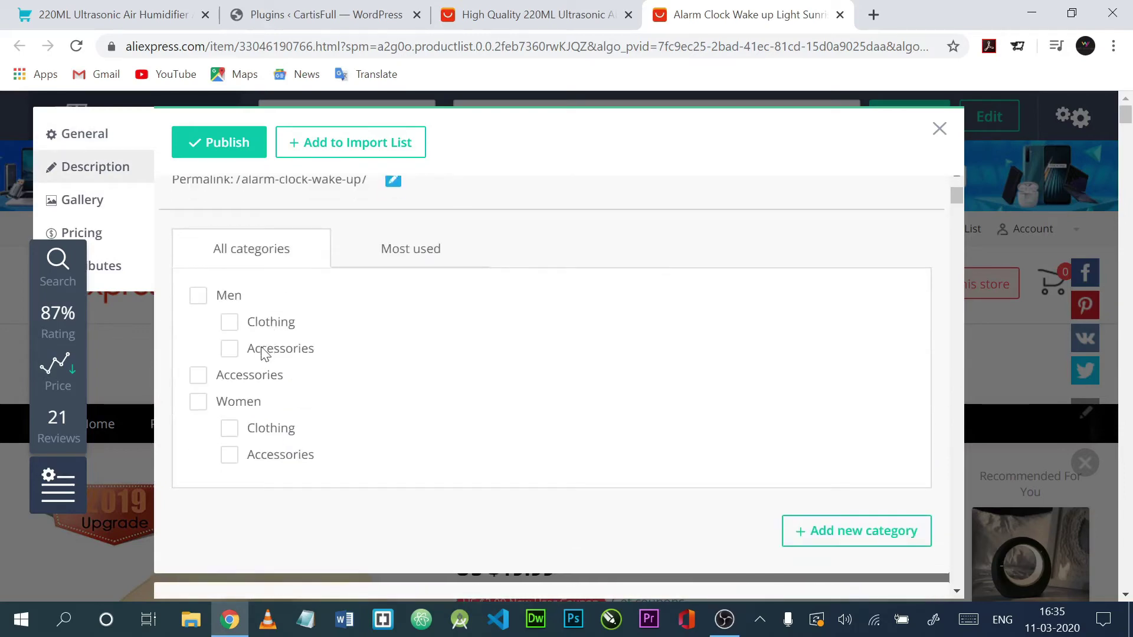
scroll(248, 339, "down", 2)
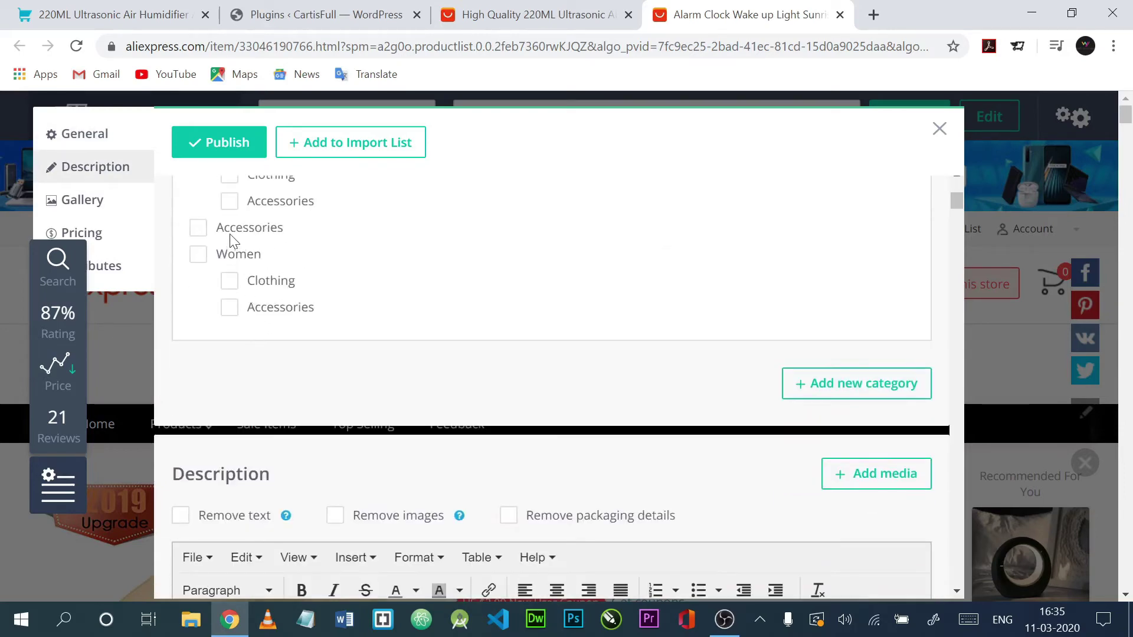
Step: Examine the imported product description and play its embedded product video
scroll(658, 362, "down", 10)
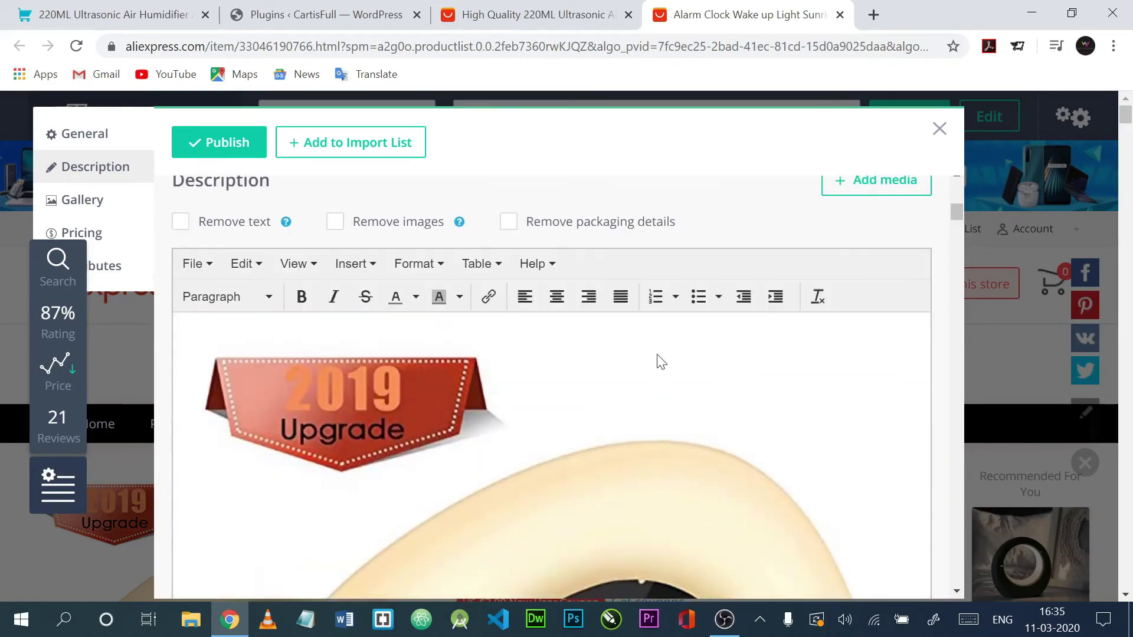
scroll(417, 344, "up", 5)
scroll(378, 390, "down", 7)
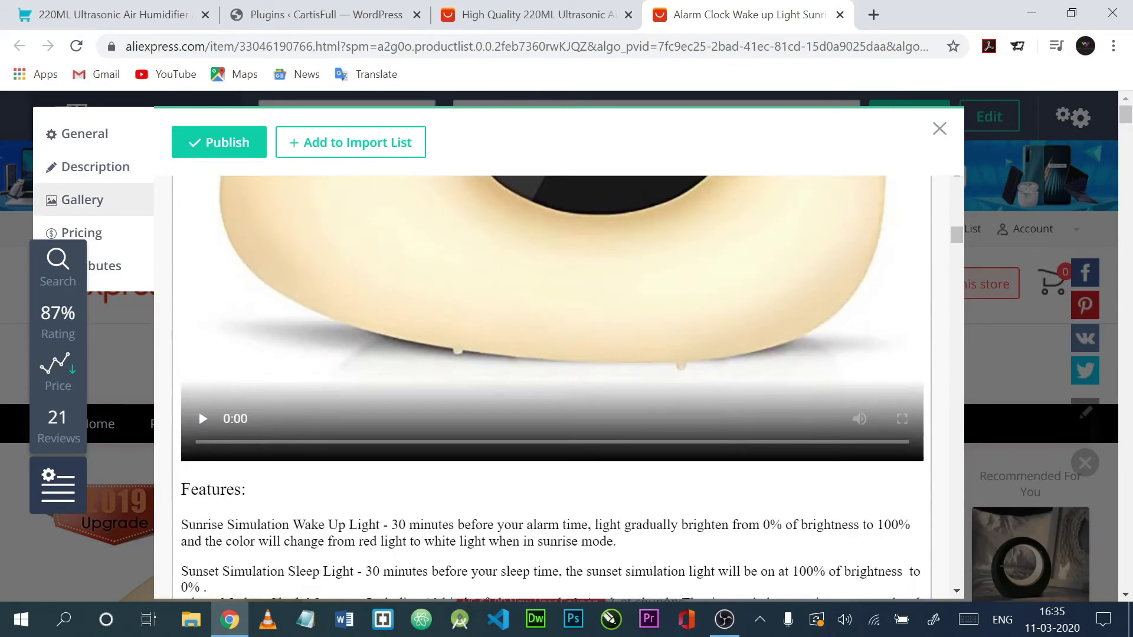
scroll(366, 419, "up", 3)
scroll(365, 419, "down", 3)
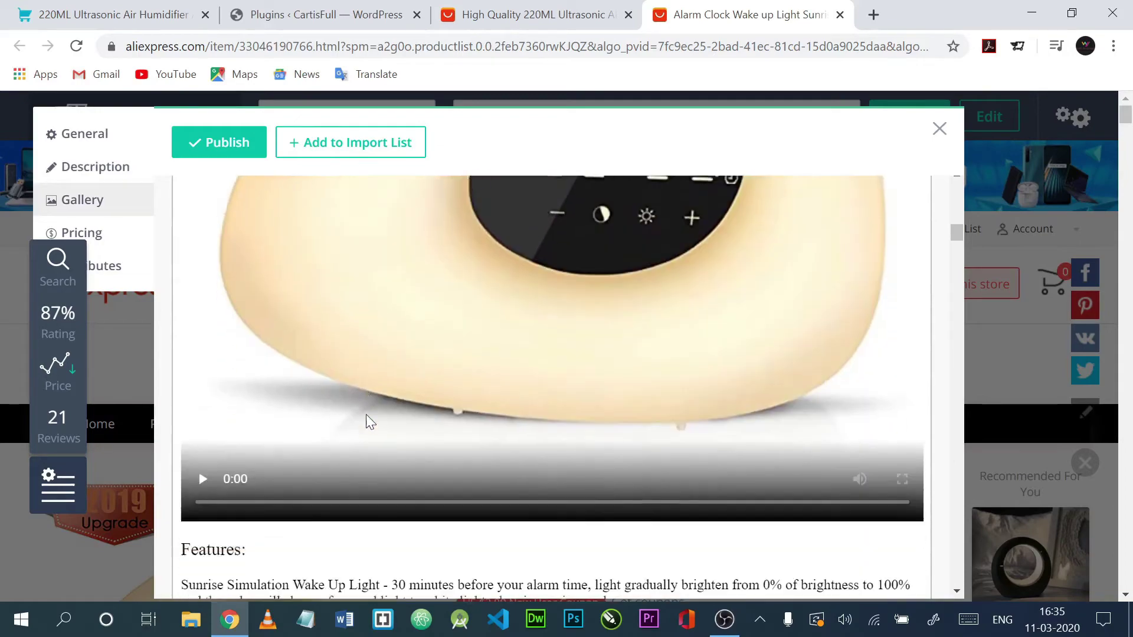
left_click(203, 435)
scroll(503, 399, "up", 4)
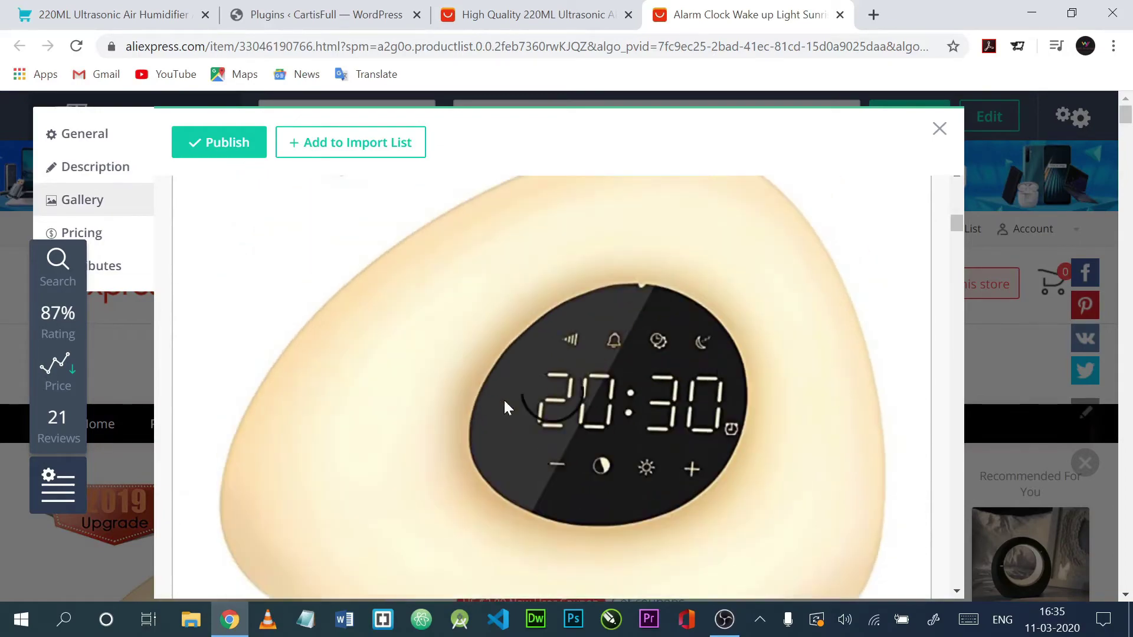
scroll(503, 399, "down", 4)
left_click(201, 437)
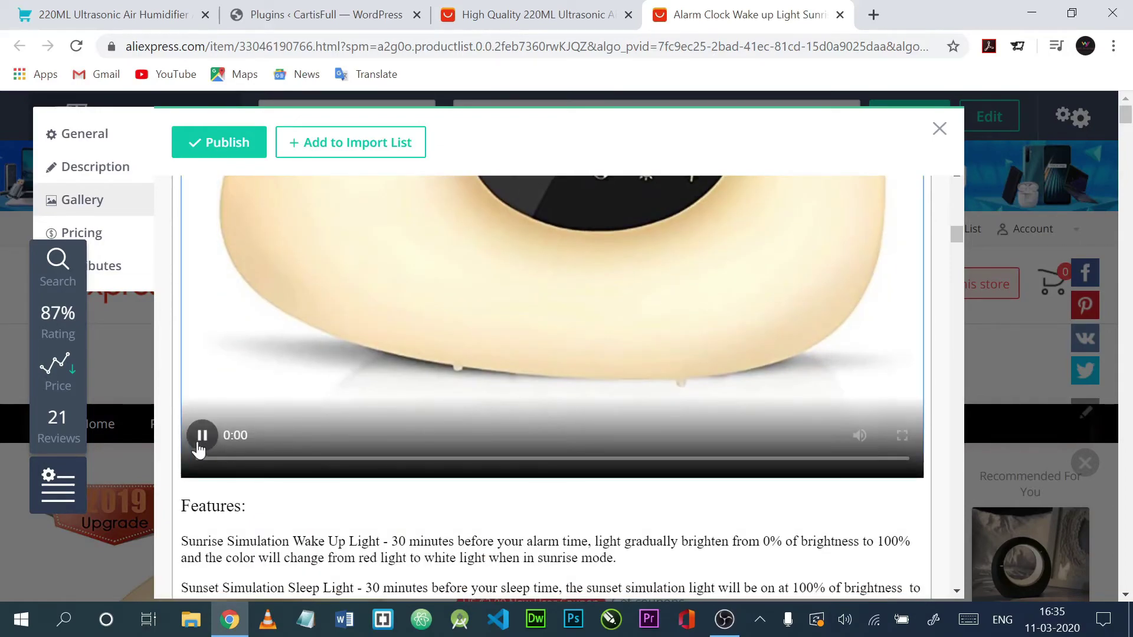
Step: Examine the product's description images, pricing settings, attributes and item specifics in the AliDropship import editor
scroll(308, 435, "down", 15)
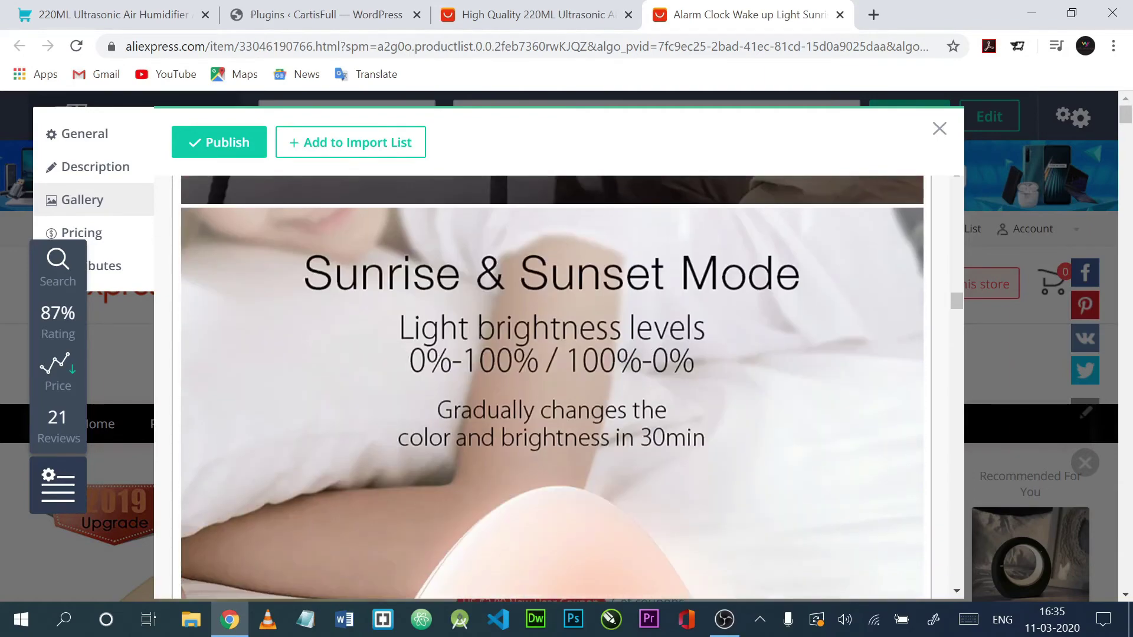
scroll(553, 388, "up", 10)
left_click(92, 239)
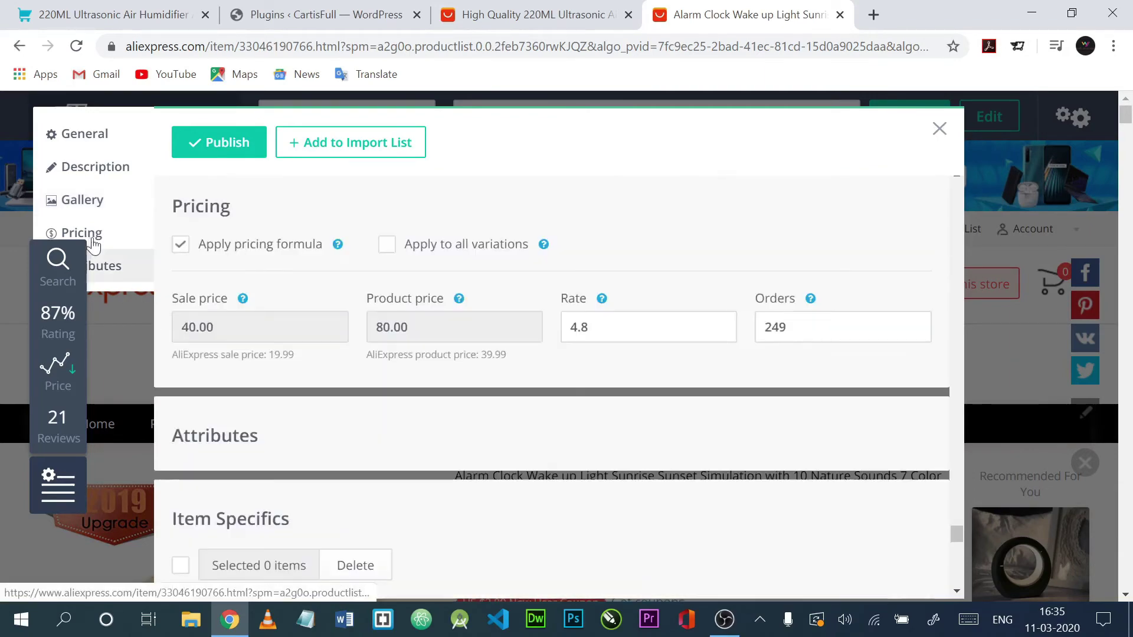
scroll(296, 342, "down", 5)
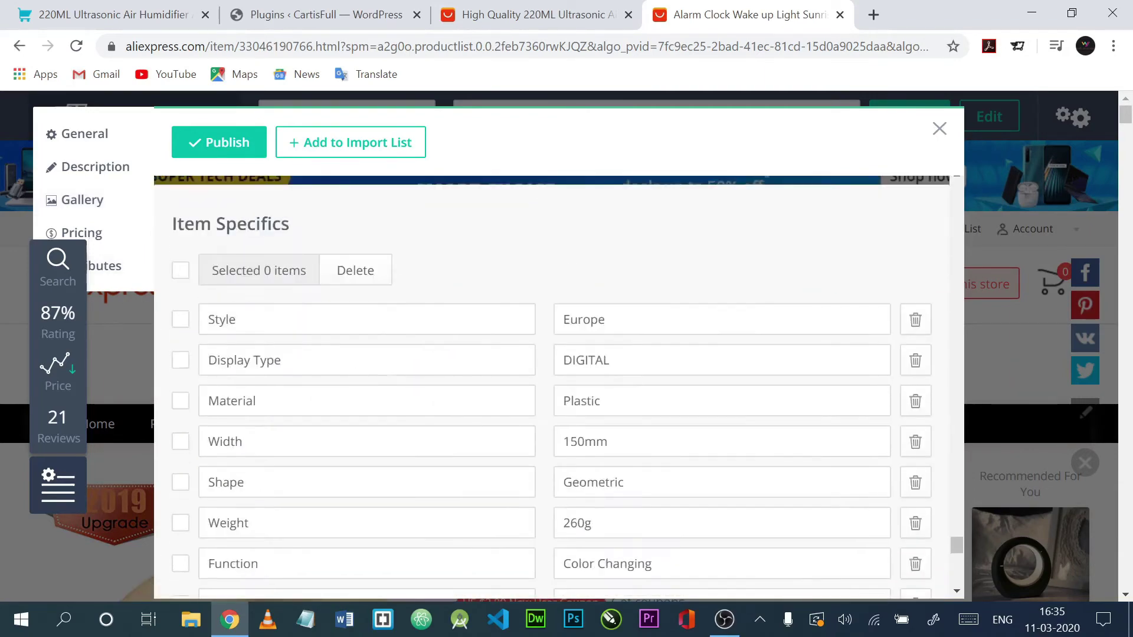
scroll(236, 332, "up", 2)
scroll(236, 332, "down", 5)
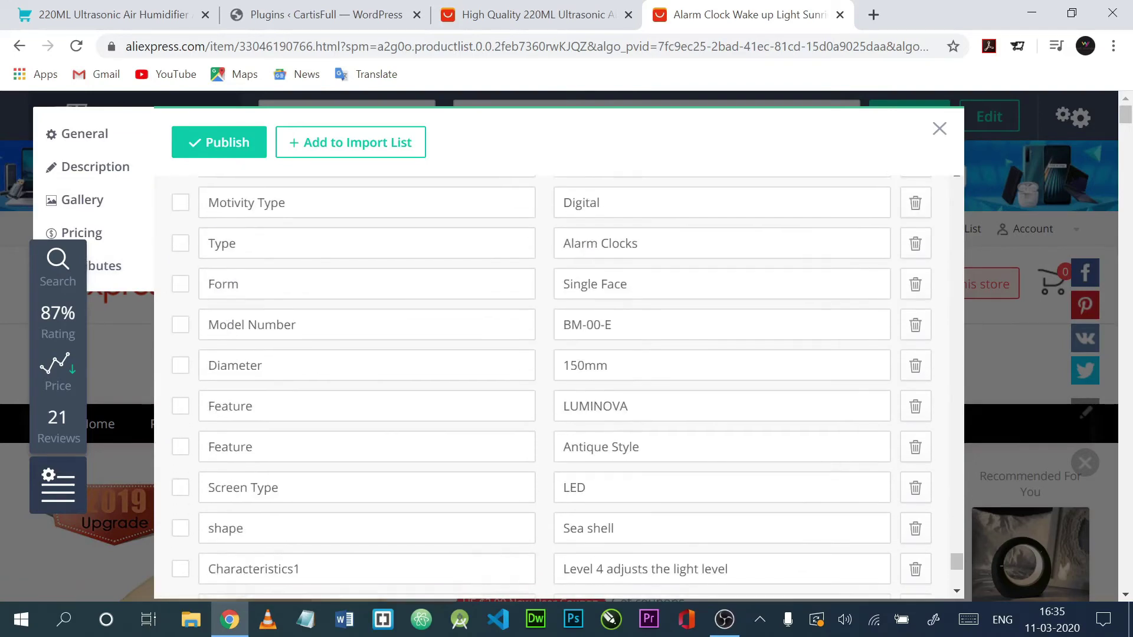
scroll(263, 336, "up", 10)
scroll(226, 446, "down", 5)
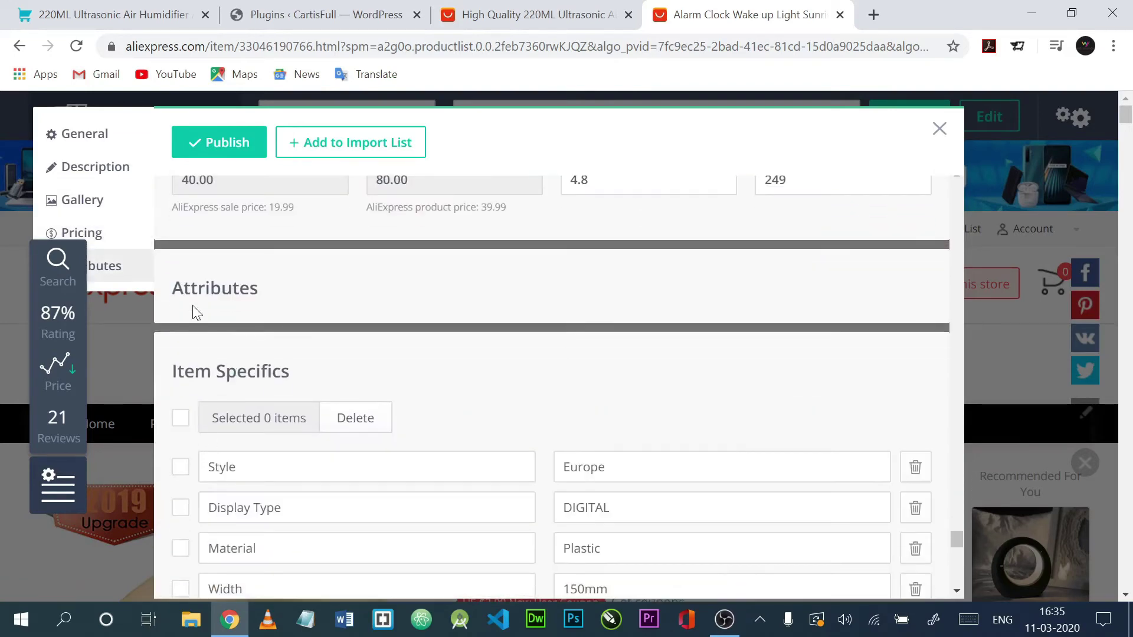
left_click_drag(191, 290, 303, 294)
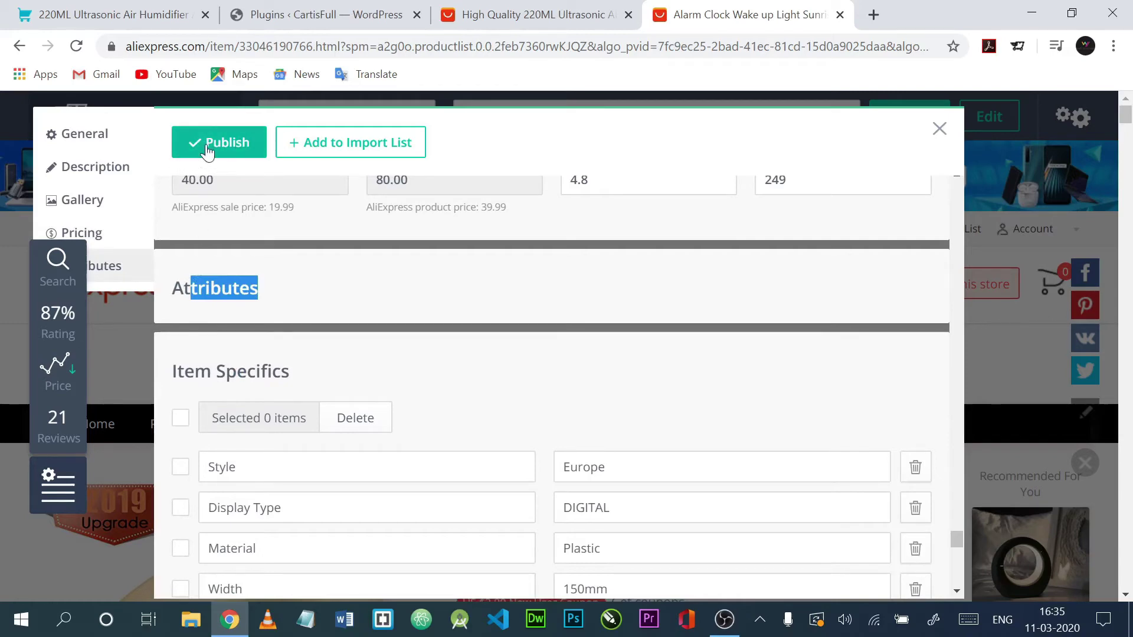
Step: Add the product to the import list and open the CartisFull product list in the WordPress admin
left_click(254, 213)
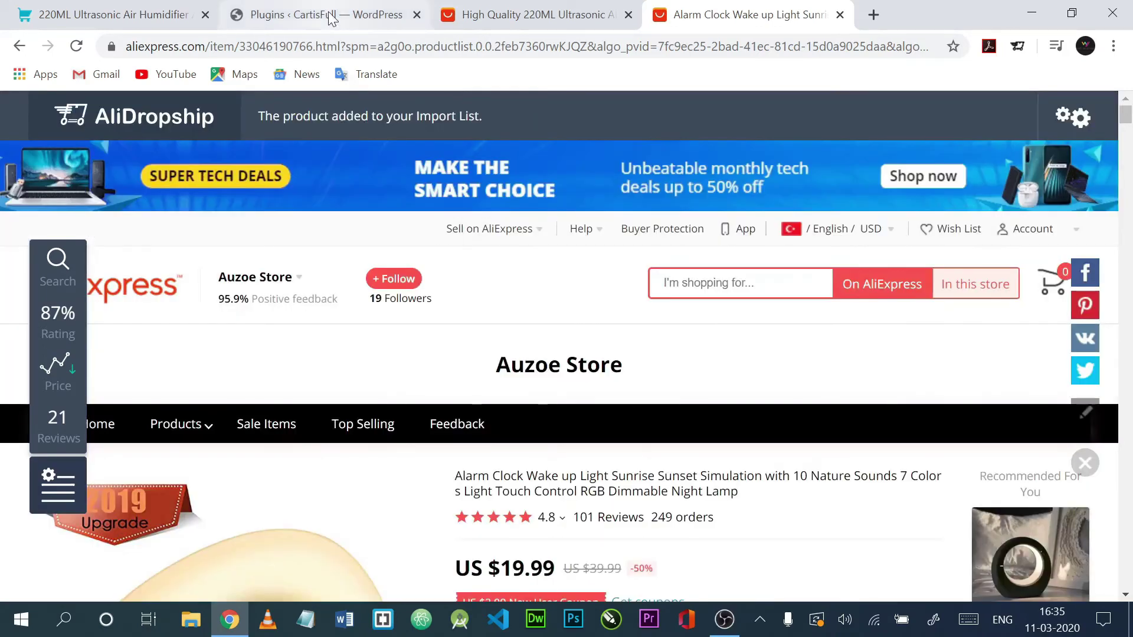
left_click(331, 18)
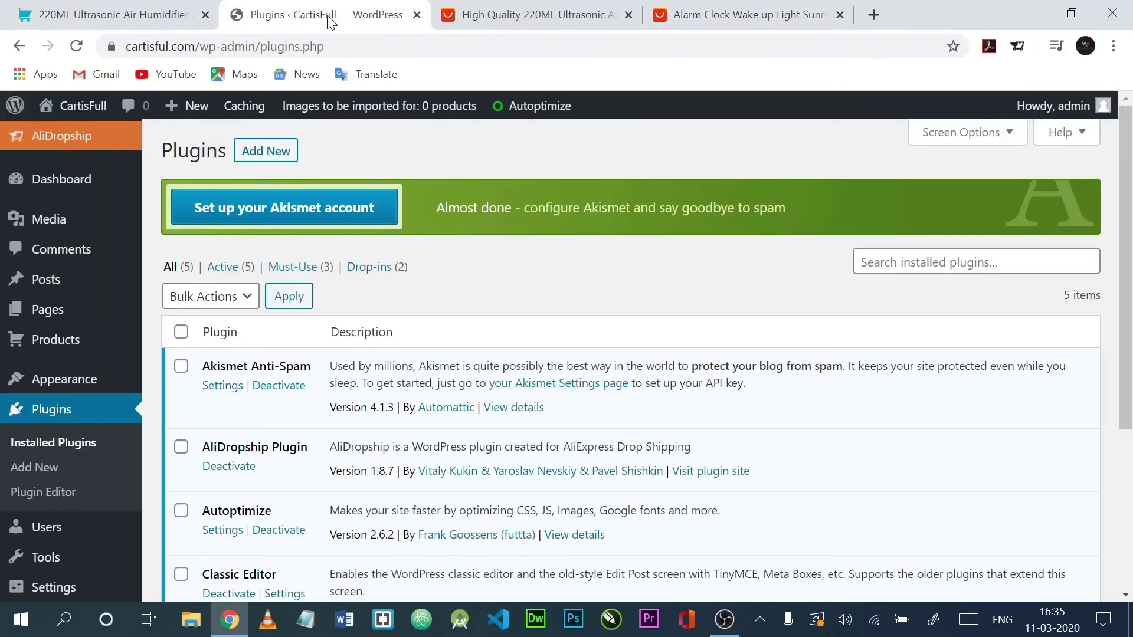
left_click(67, 344)
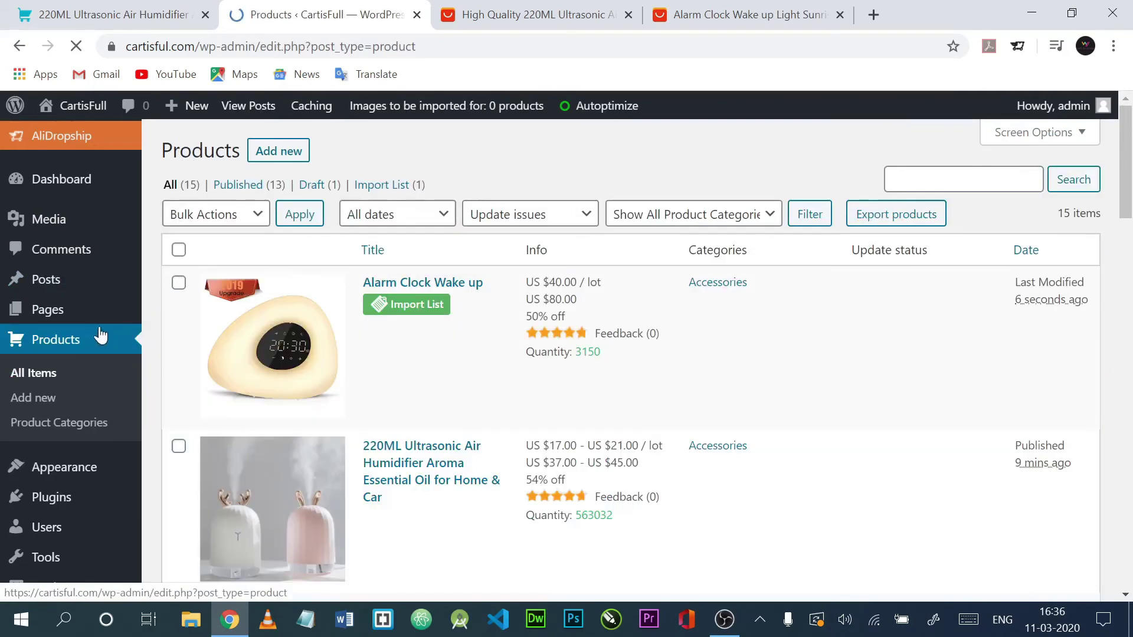
left_click_drag(382, 310, 443, 304)
left_click(441, 305)
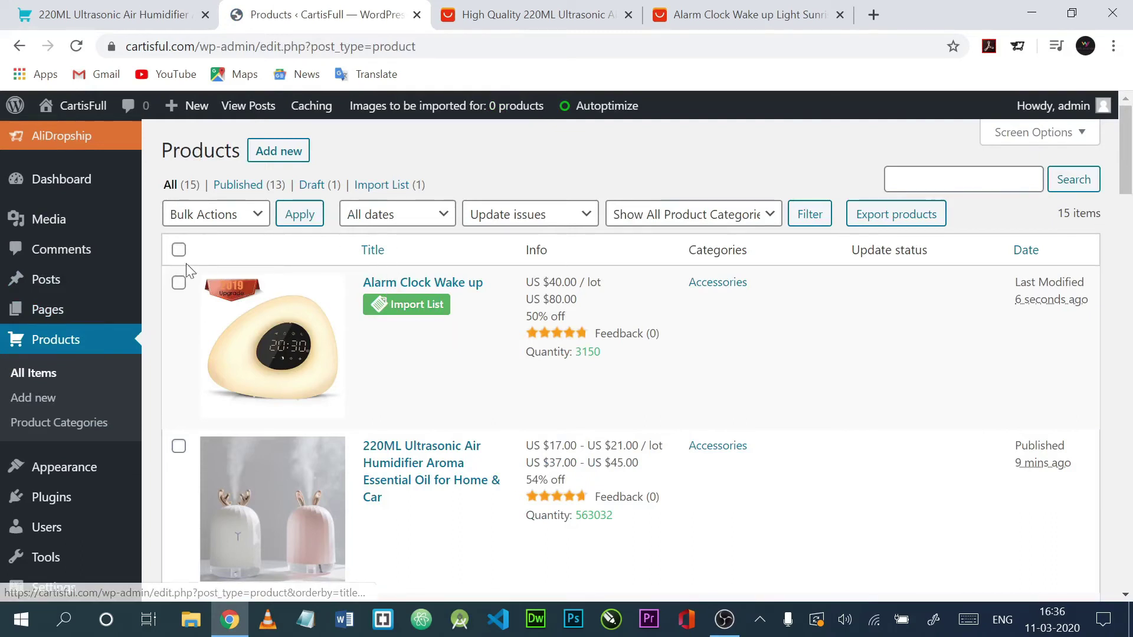
Step: Publish the "Alarm Clock Wake up" product from the product list with the Publish bulk action
left_click(179, 284)
left_click(218, 216)
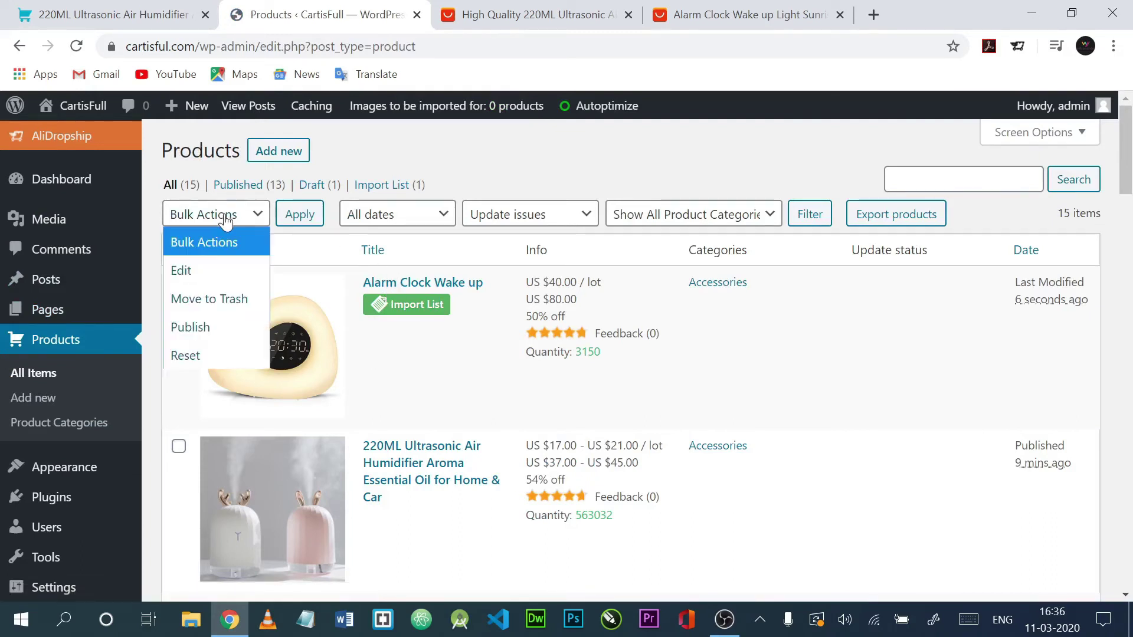
left_click(209, 328)
left_click(298, 216)
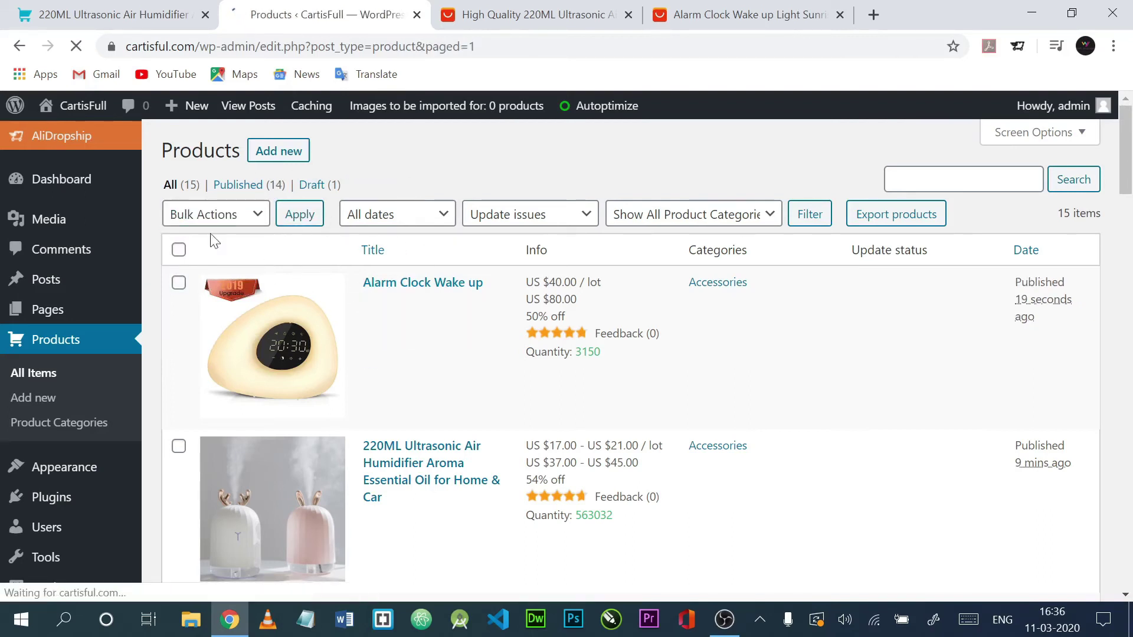
Step: Load the CartisFull storefront home page and open the "Alarm Clock Wake up" product page
left_click(48, 16)
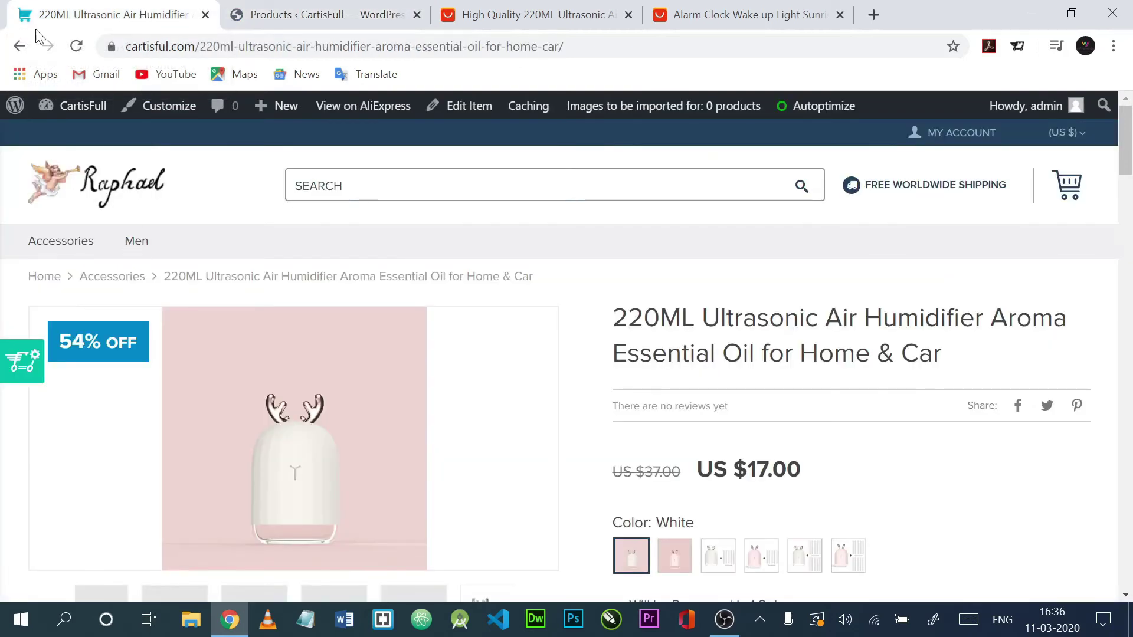
left_click(75, 46)
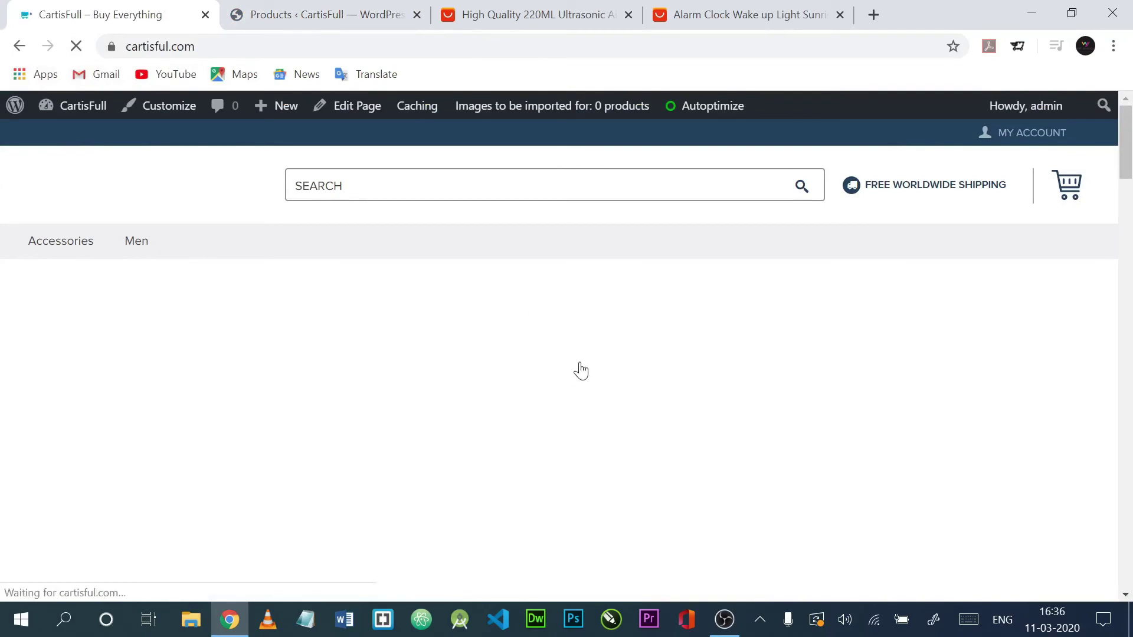
scroll(552, 392, "down", 15)
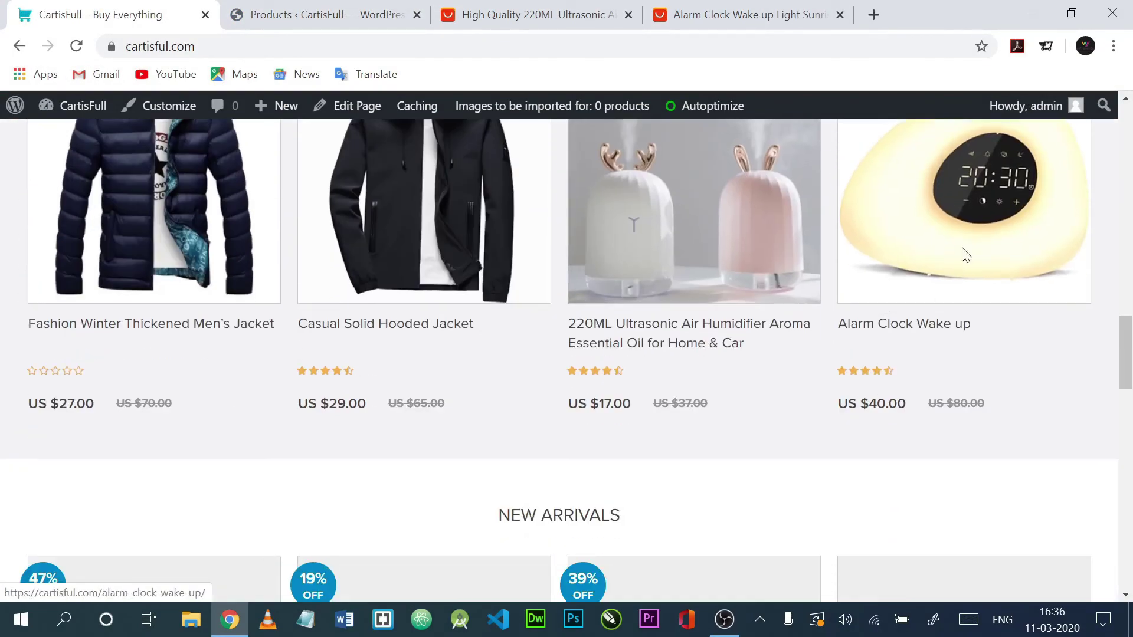
left_click(965, 255)
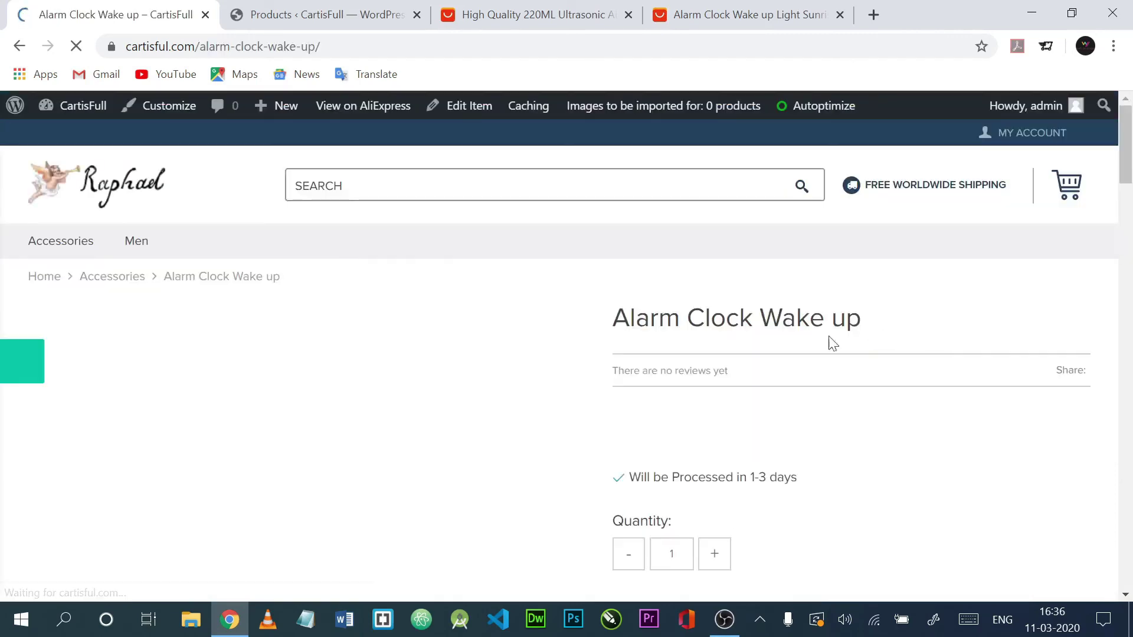
Step: Examine the published alarm clock page's purchase section and description, and briefly play its embedded video
scroll(540, 410, "down", 2)
scroll(525, 387, "down", 5)
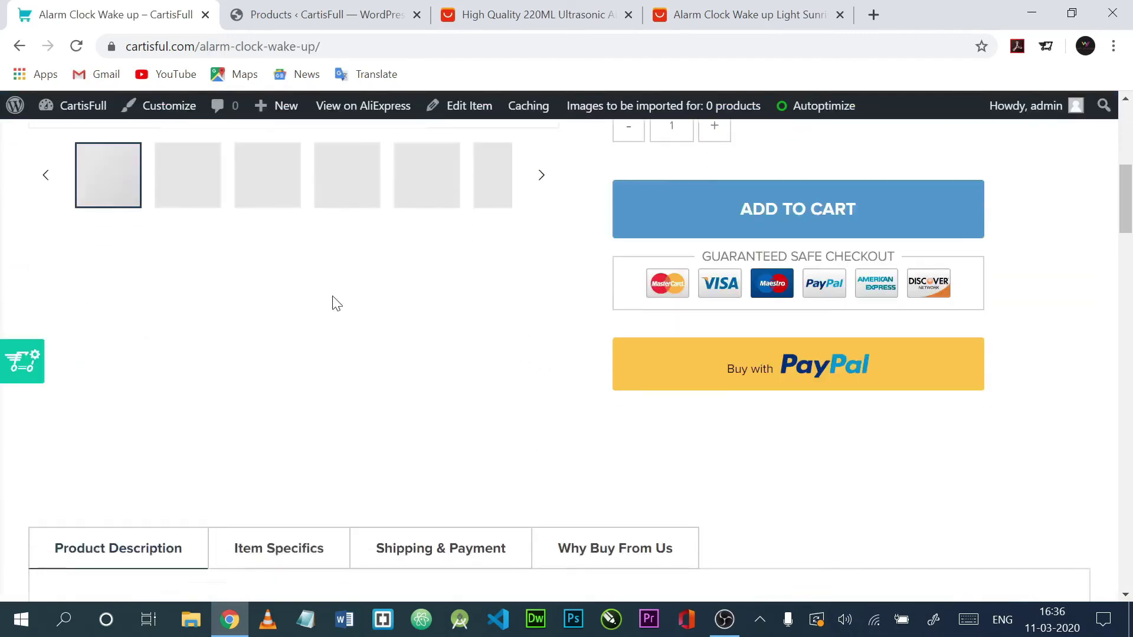
scroll(331, 301, "up", 5)
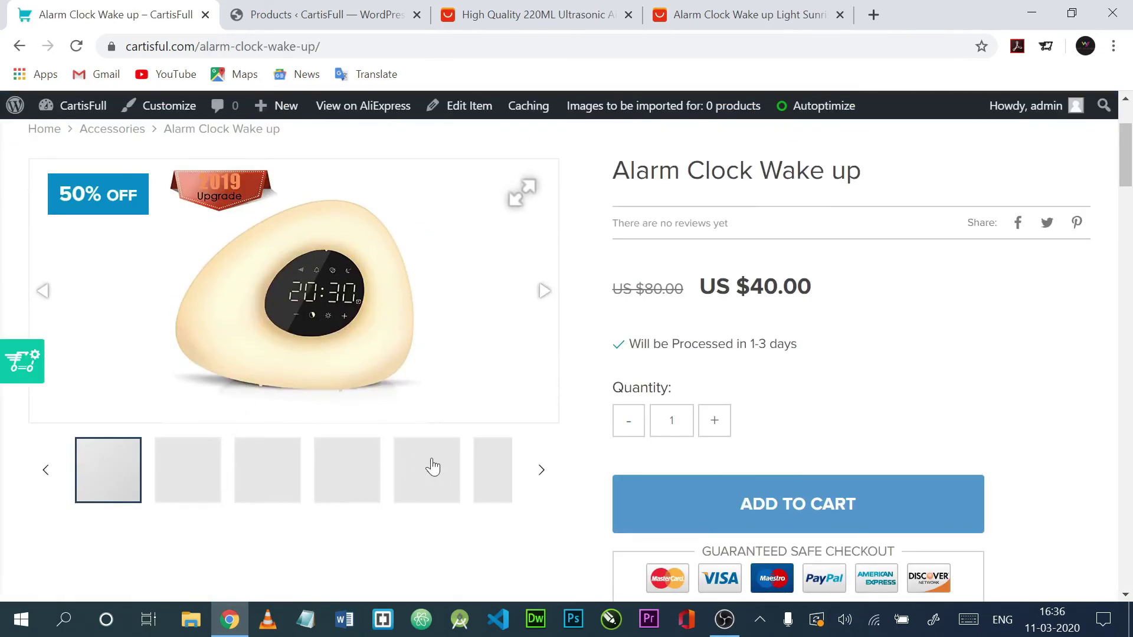
scroll(208, 476, "down", 15)
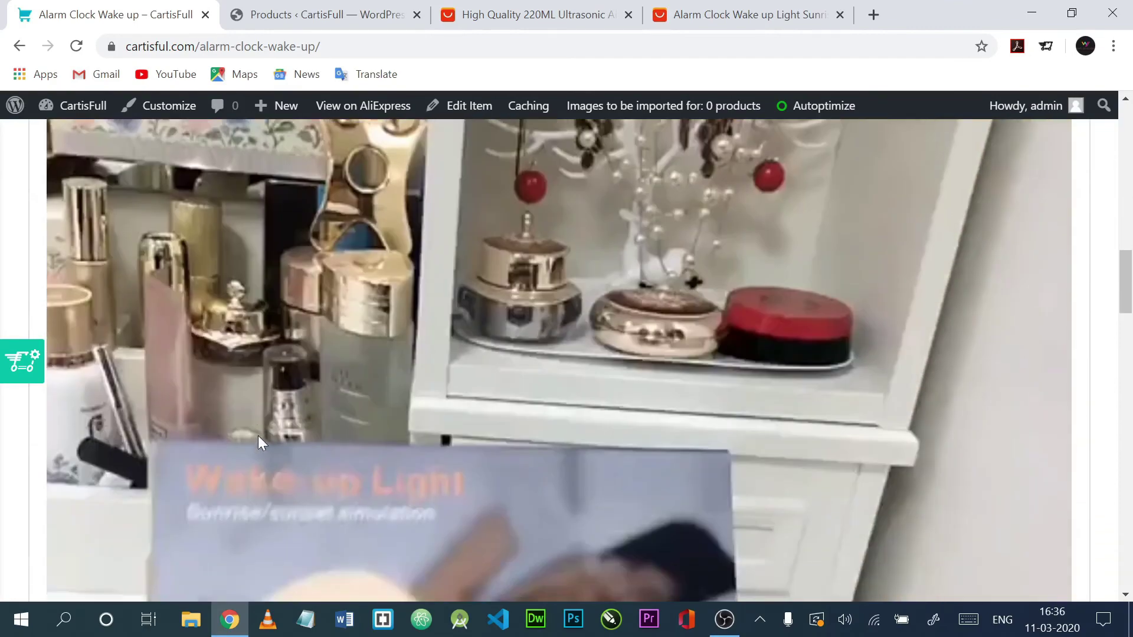
scroll(281, 419, "down", 5)
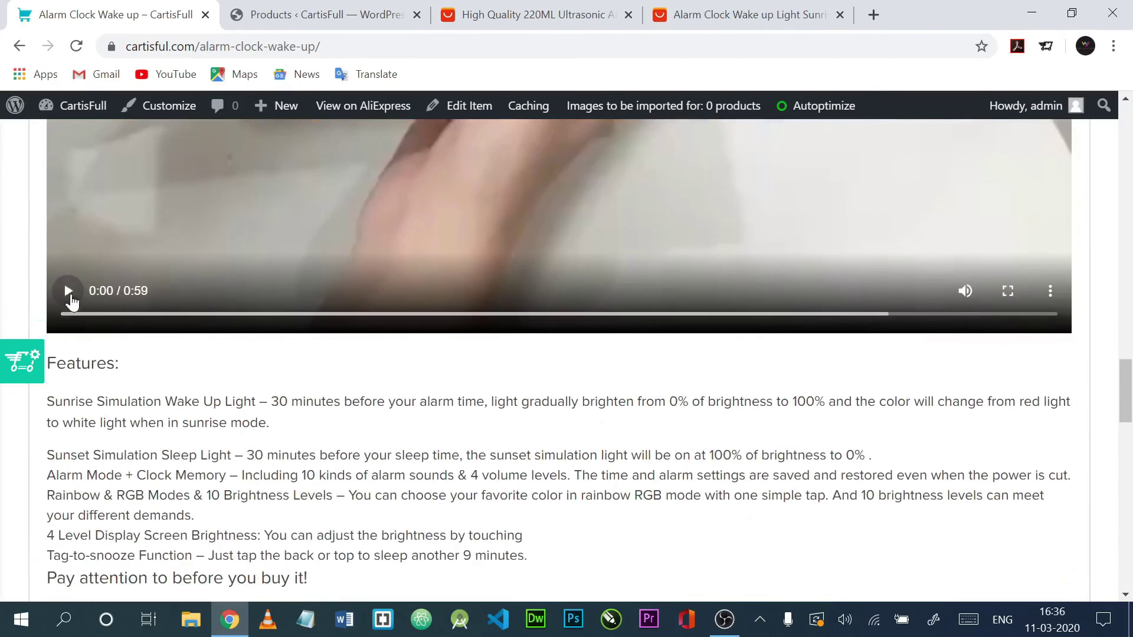
left_click(70, 295)
scroll(279, 428, "up", 5)
scroll(199, 391, "down", 2)
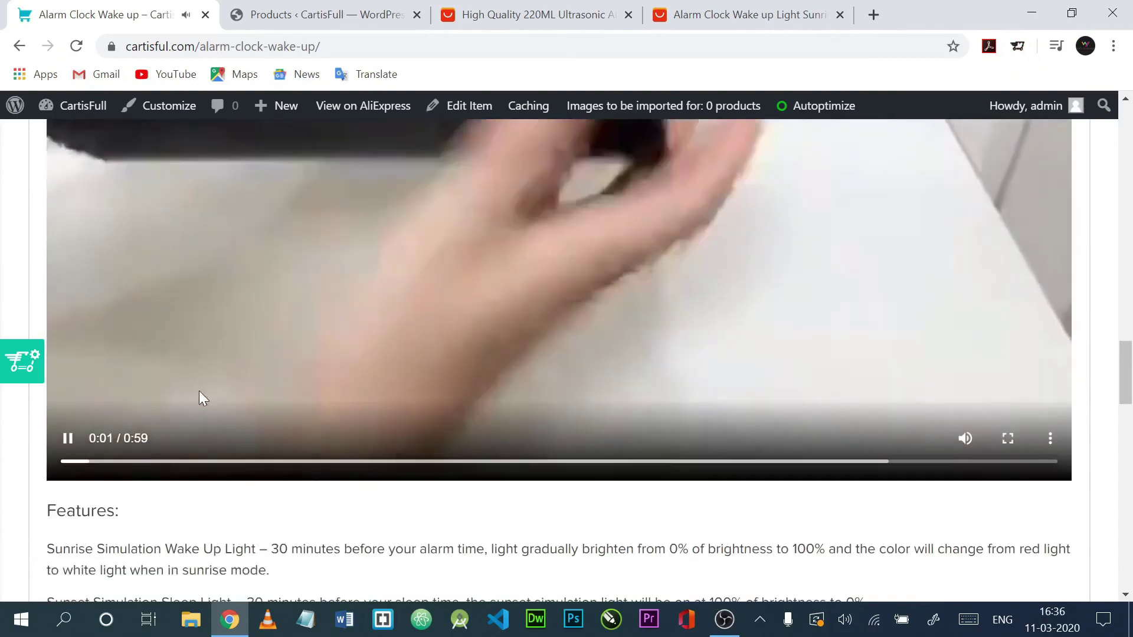
left_click(68, 438)
scroll(272, 375, "down", 9)
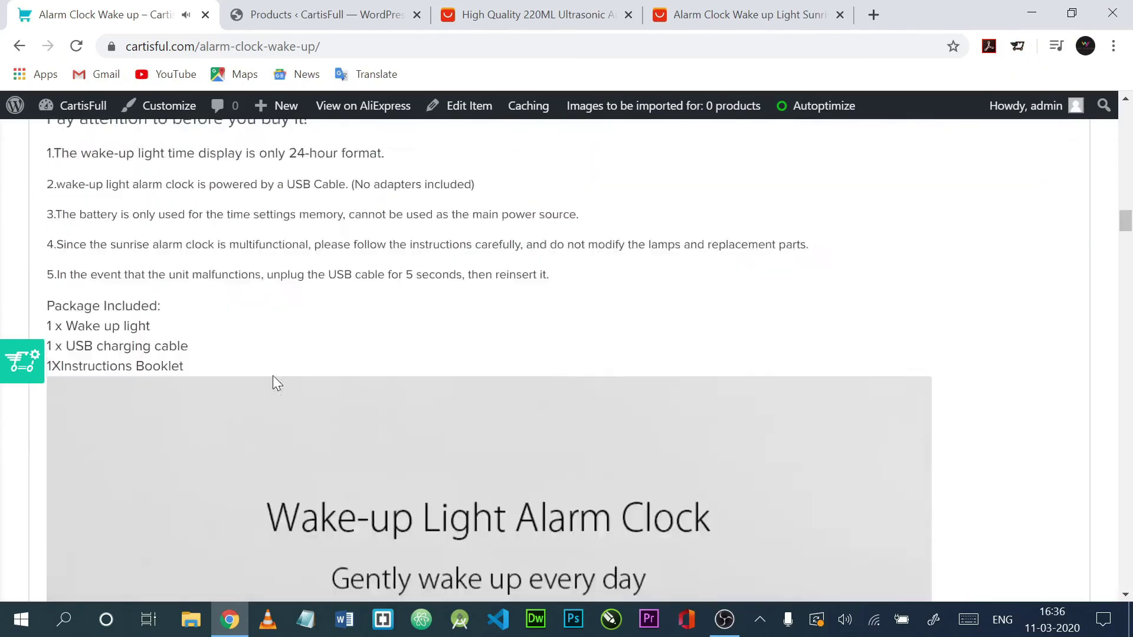
Step: Return to the product's image gallery and browse forward through several photos of the alarm clock
scroll(273, 375, "up", 15)
scroll(266, 400, "down", 3)
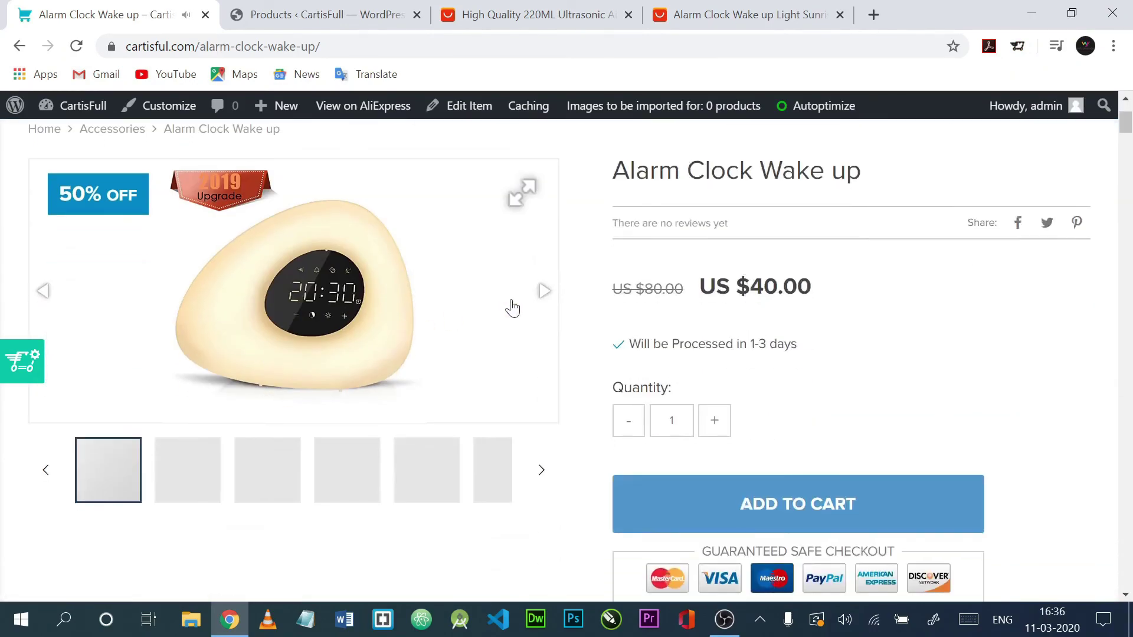
left_click(544, 292)
left_click(544, 291)
left_click(544, 293)
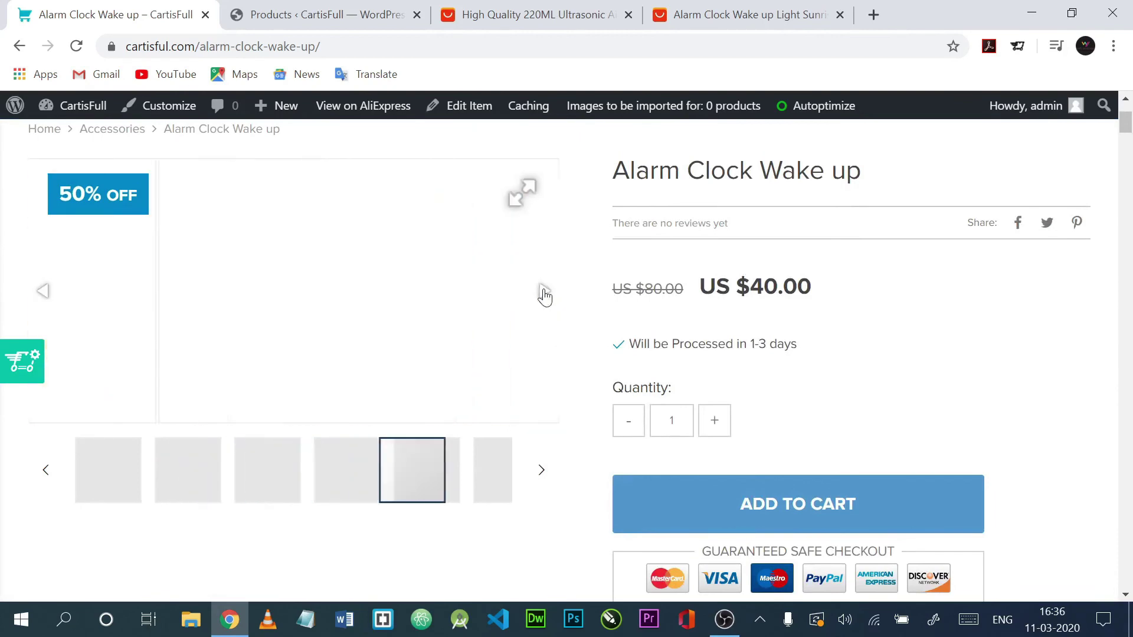
scroll(625, 412, "up", 3)
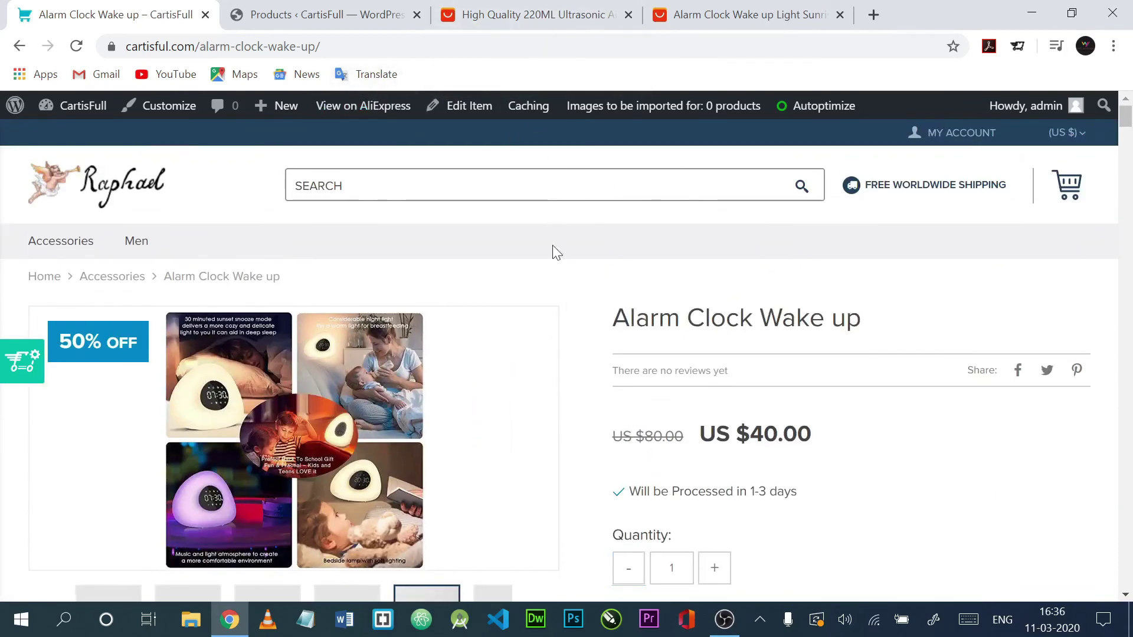
left_click(411, 9)
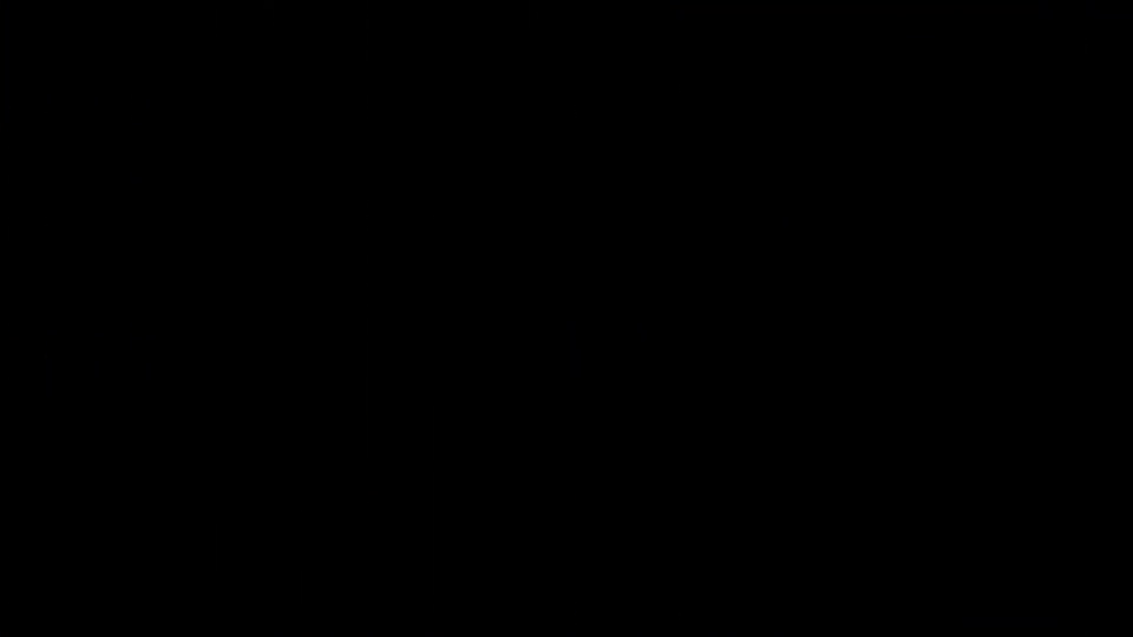